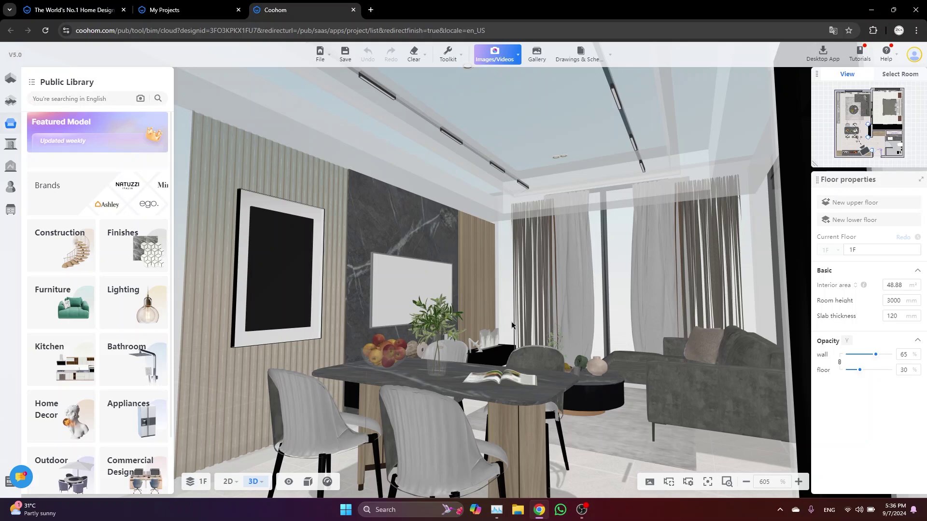
- Open the image render setup, compare the aspect ratios, and set the output to 4:3 at 1K SD resolution
{"action": "mouse_move", "coordinate": [491, 55]}
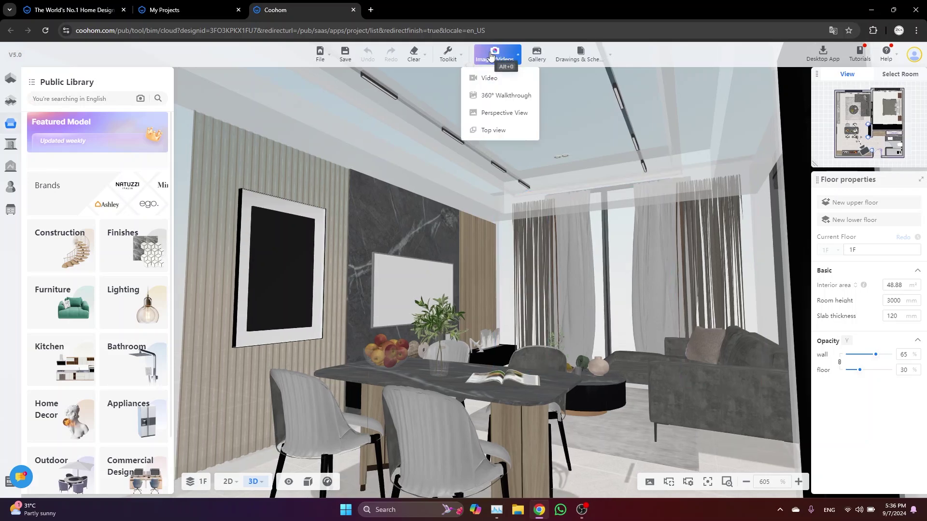
{"action": "left_click", "coordinate": [487, 57]}
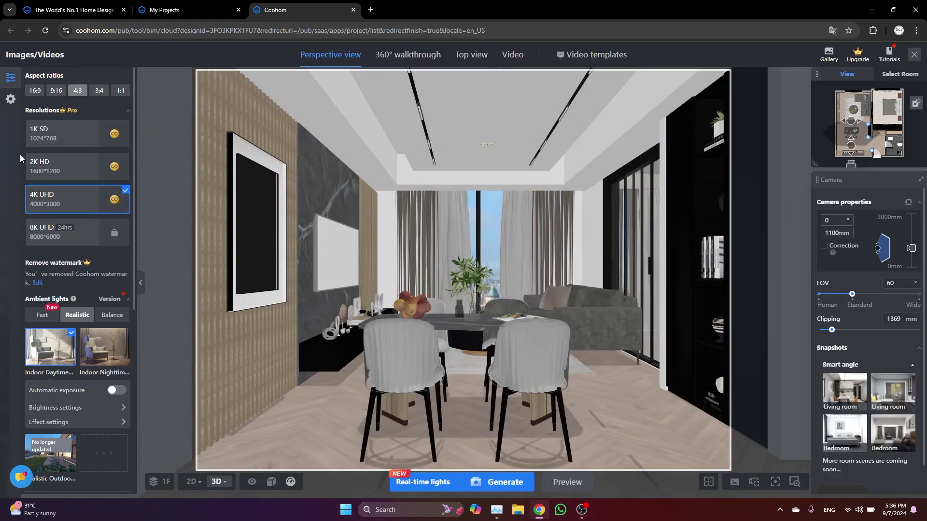
{"action": "left_click", "coordinate": [35, 90]}
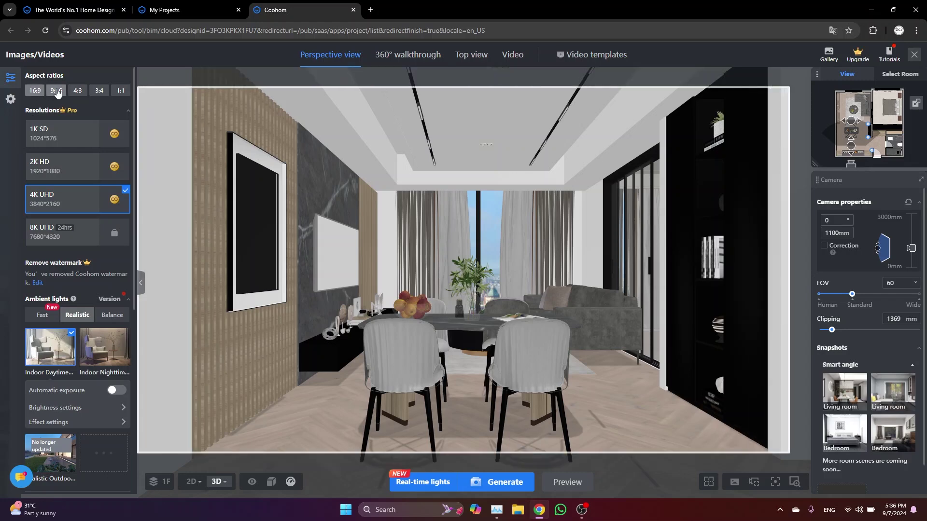
{"action": "left_click", "coordinate": [57, 90]}
{"action": "left_click", "coordinate": [77, 91]}
{"action": "left_click", "coordinate": [99, 91]}
{"action": "left_click", "coordinate": [121, 91]}
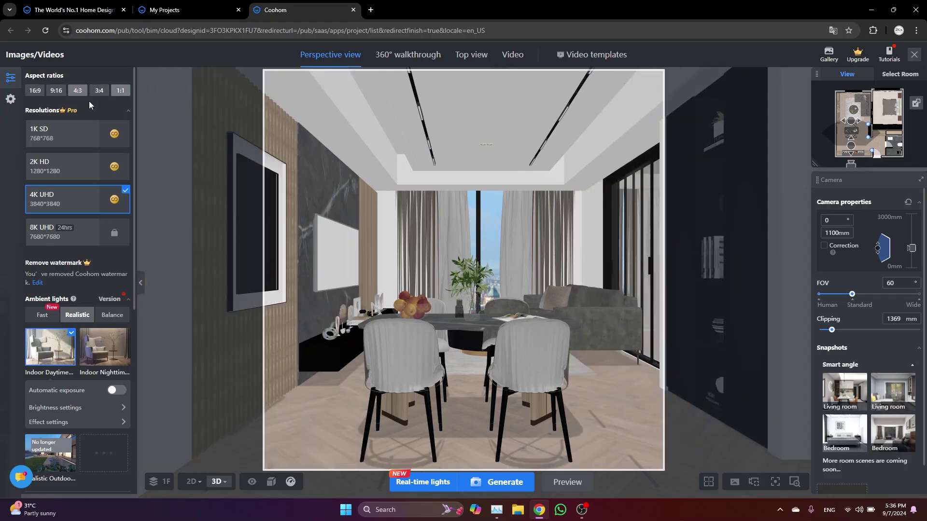
{"action": "left_click", "coordinate": [77, 90]}
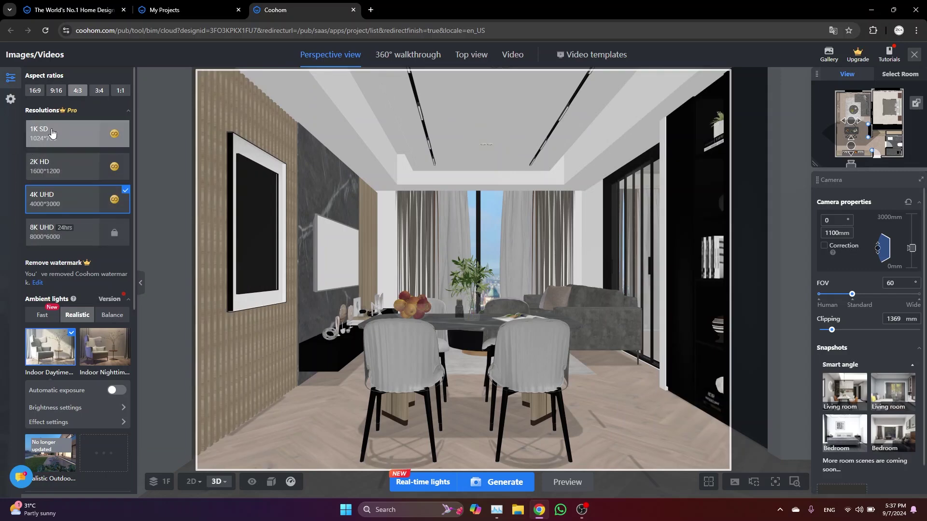
{"action": "left_click", "coordinate": [57, 136]}
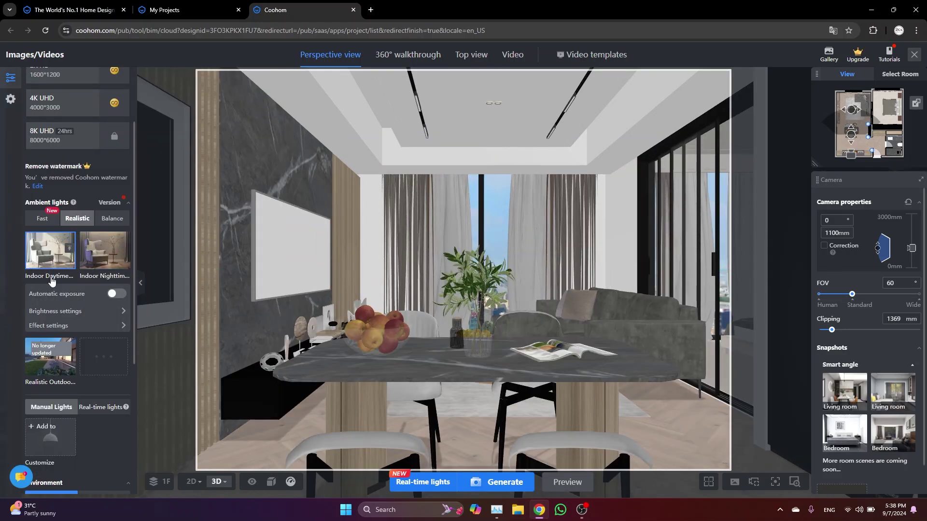
- Set the realistic ambient lighting to Indoor Nighttime and look over the night environment backgrounds
{"action": "left_click", "coordinate": [102, 256]}
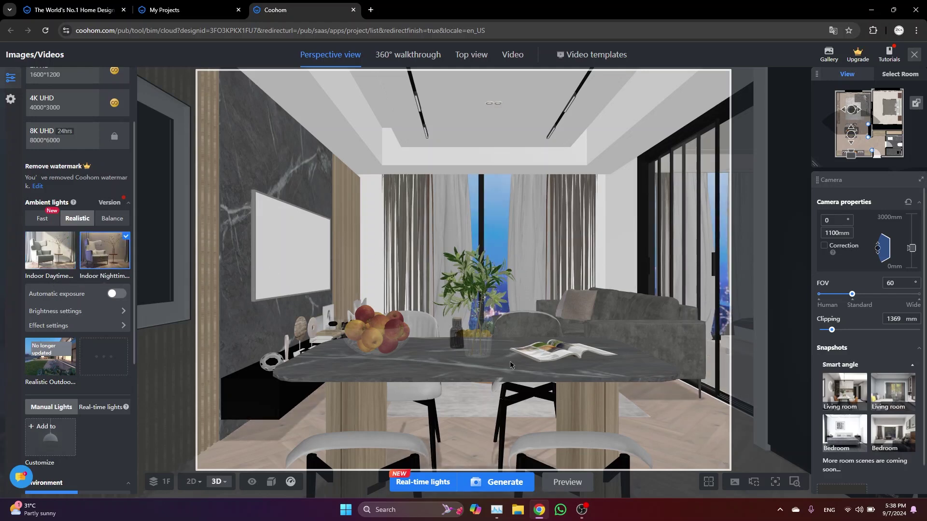
{"action": "left_click_drag", "start_coordinate": [523, 326], "coordinate": [482, 225]}
{"action": "scroll", "coordinate": [91, 328], "scroll_direction": "down", "scroll_amount": 3}
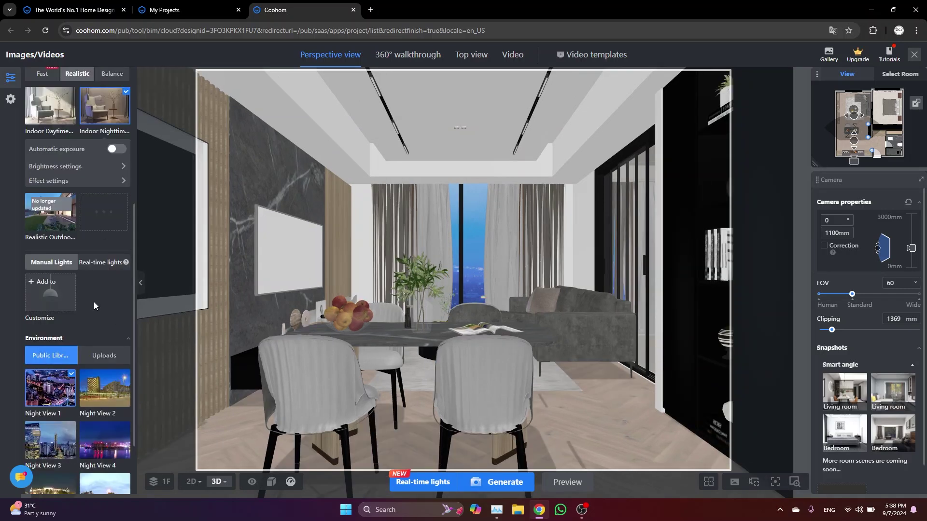
{"action": "scroll", "coordinate": [92, 297], "scroll_direction": "down", "scroll_amount": 1}
{"action": "scroll", "coordinate": [100, 280], "scroll_direction": "up", "scroll_amount": 5}
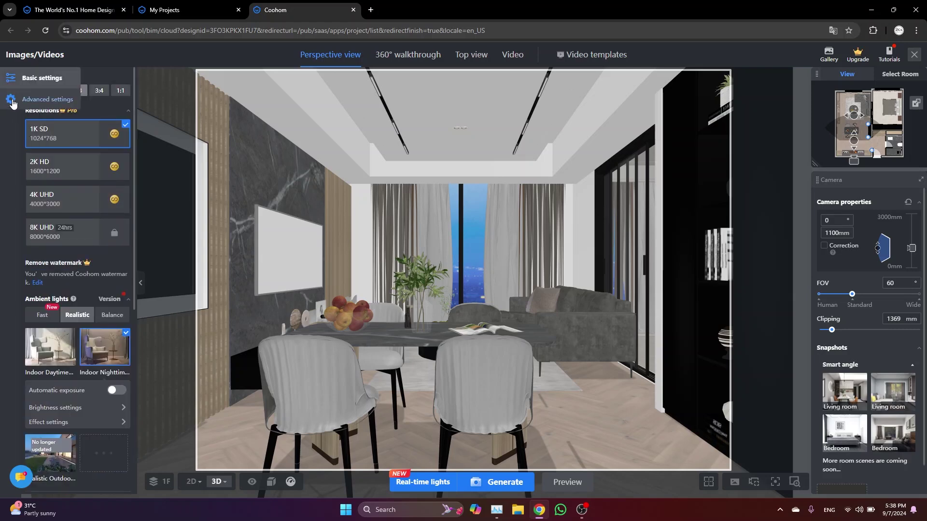
- Open the advanced render settings and enable Color correction
{"action": "left_click", "coordinate": [12, 101]}
{"action": "left_click", "coordinate": [35, 89]}
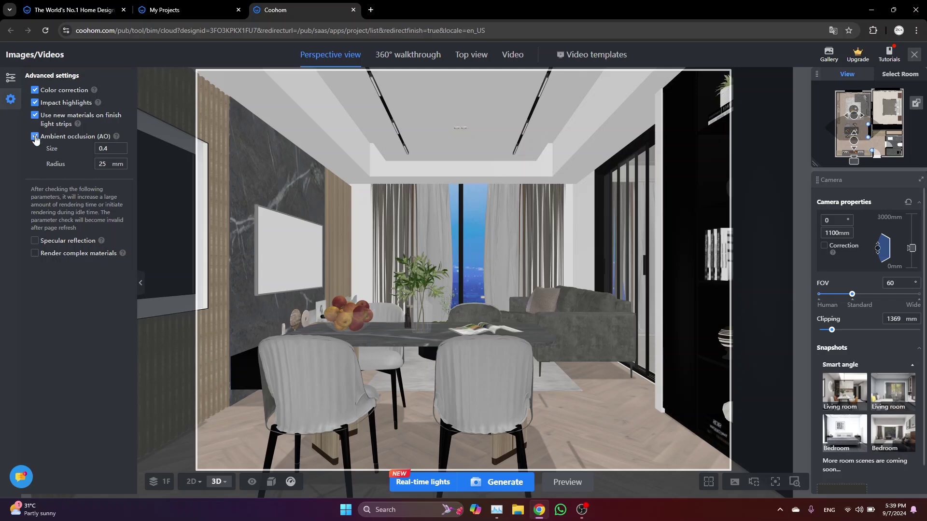
{"action": "mouse_move", "coordinate": [93, 92]}
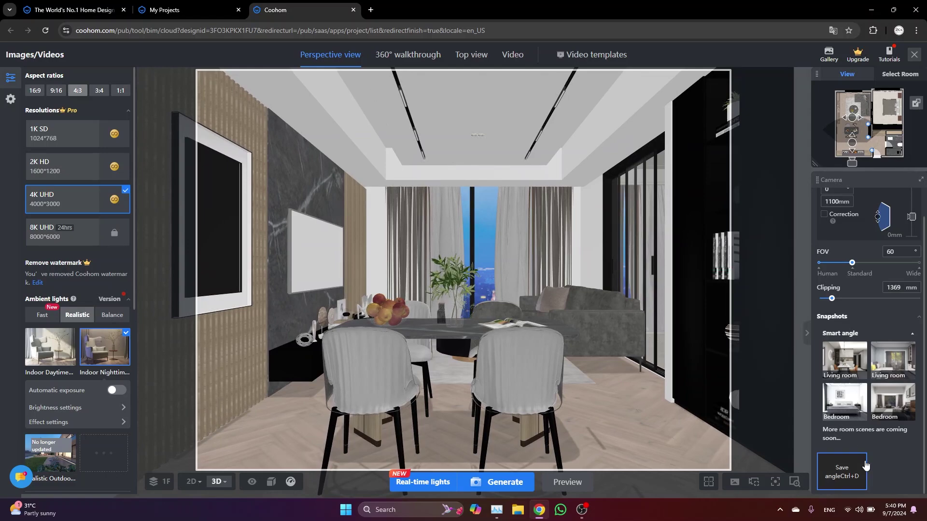
- Save the frontal dining room camera angle as a snapshot and test it by moving the camera and restoring the saved view
{"action": "left_click", "coordinate": [833, 478]}
{"action": "left_click_drag", "start_coordinate": [386, 204], "coordinate": [368, 227]}
{"action": "right_click_drag", "start_coordinate": [383, 244], "coordinate": [521, 339]}
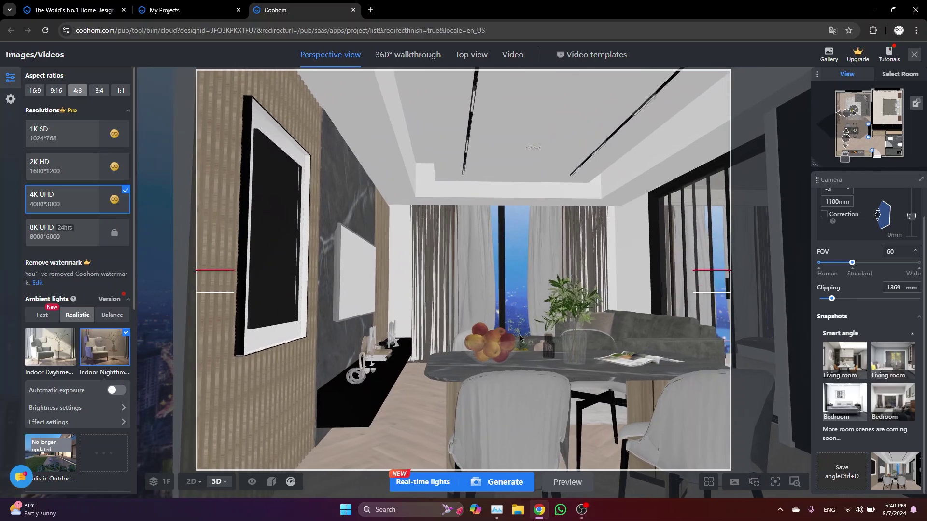
{"action": "left_click", "coordinate": [893, 475]}
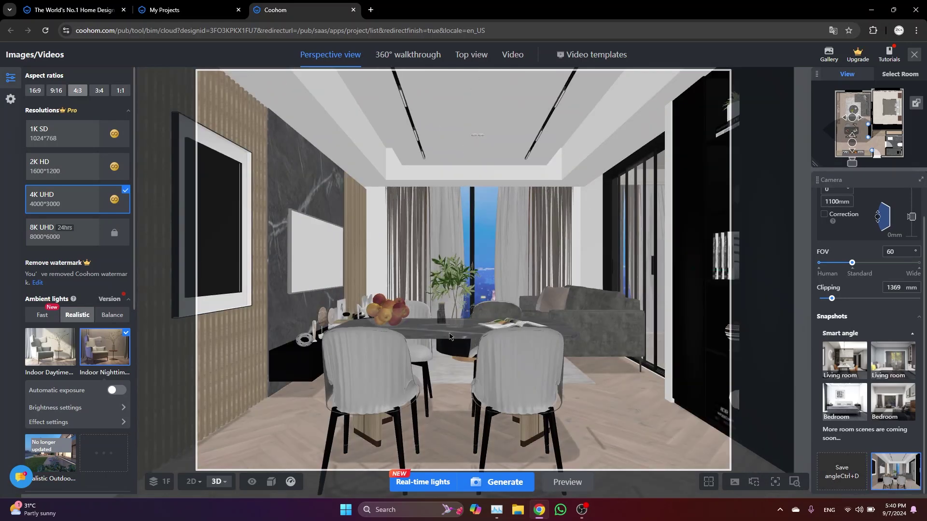
- Frame an angled view across the dining table towards the TV wall and windows, and save it as a second snapshot
{"action": "scroll", "coordinate": [457, 336], "scroll_direction": "up", "scroll_amount": 3}
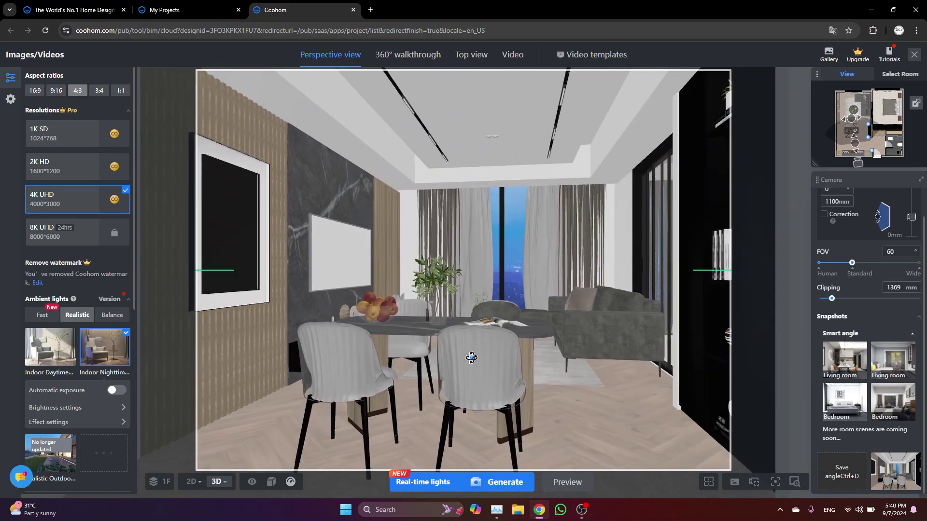
{"action": "scroll", "coordinate": [506, 277], "scroll_direction": "up", "scroll_amount": 4}
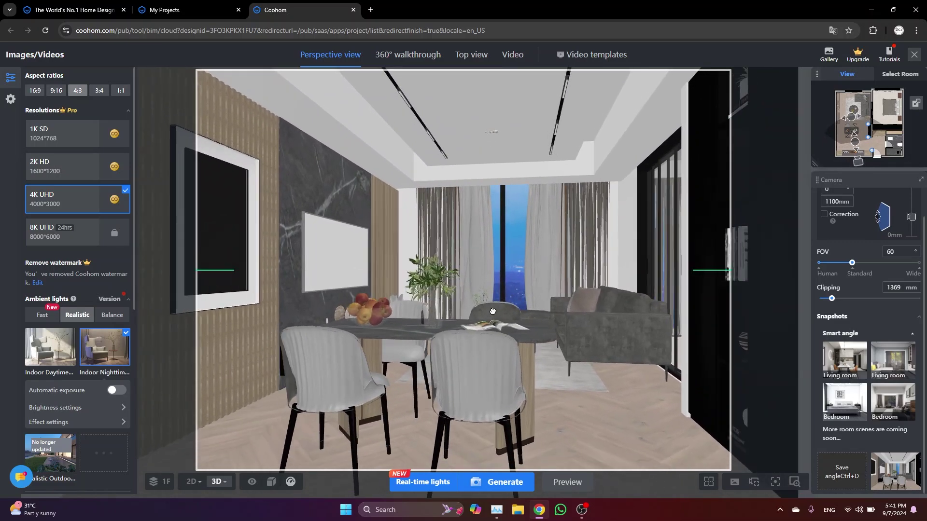
{"action": "scroll", "coordinate": [497, 289], "scroll_direction": "down", "scroll_amount": 3}
{"action": "right_click_drag", "start_coordinate": [497, 271], "coordinate": [544, 313]}
{"action": "left_click_drag", "start_coordinate": [544, 313], "coordinate": [501, 311]}
{"action": "right_click_drag", "start_coordinate": [502, 312], "coordinate": [486, 310]}
{"action": "left_click_drag", "start_coordinate": [486, 310], "coordinate": [522, 316]}
{"action": "right_click_drag", "start_coordinate": [523, 315], "coordinate": [482, 294]}
{"action": "left_click_drag", "start_coordinate": [481, 293], "coordinate": [483, 292]}
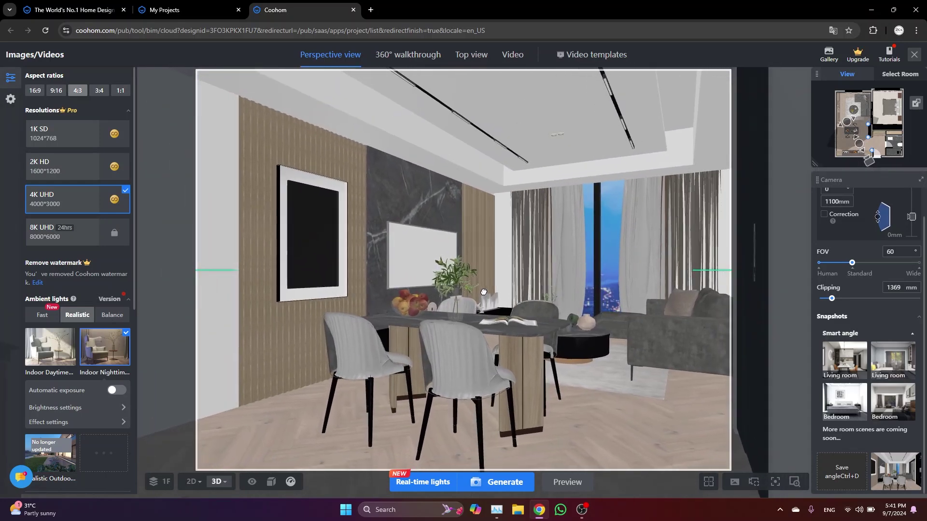
{"action": "left_click", "coordinate": [823, 232]}
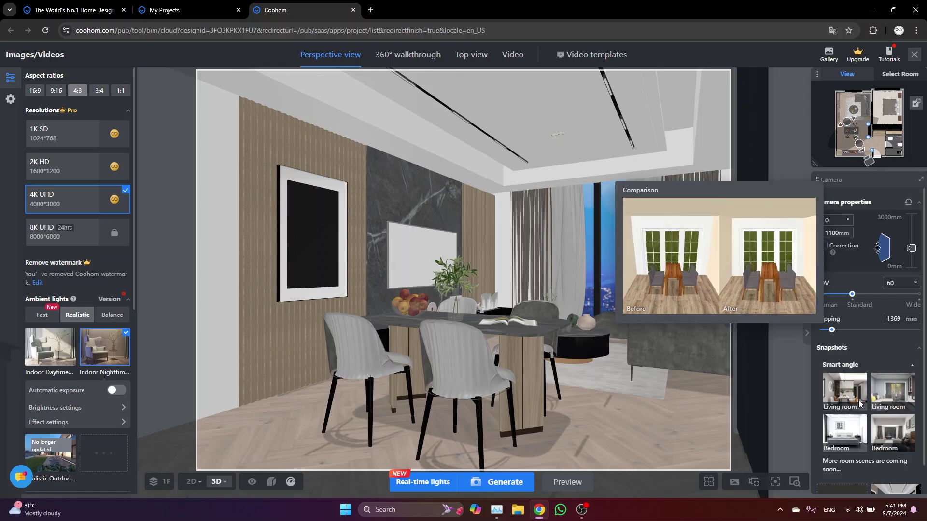
{"action": "scroll", "coordinate": [828, 463], "scroll_direction": "down", "scroll_amount": 1}
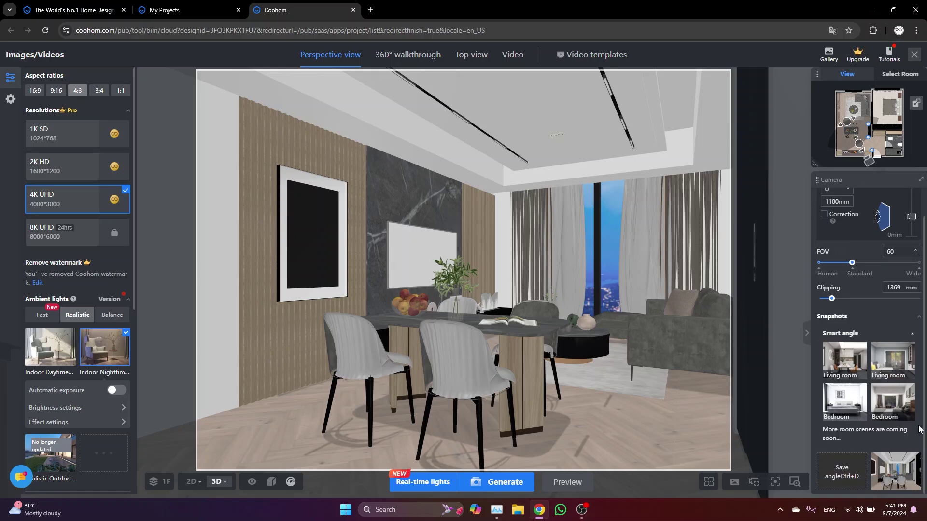
{"action": "left_click", "coordinate": [841, 478]}
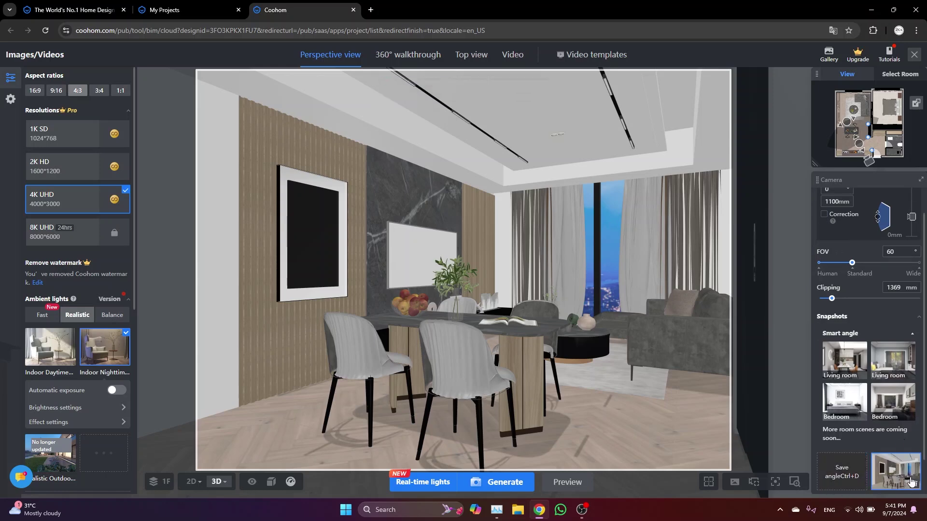
{"action": "scroll", "coordinate": [864, 482], "scroll_direction": "down", "scroll_amount": 1}
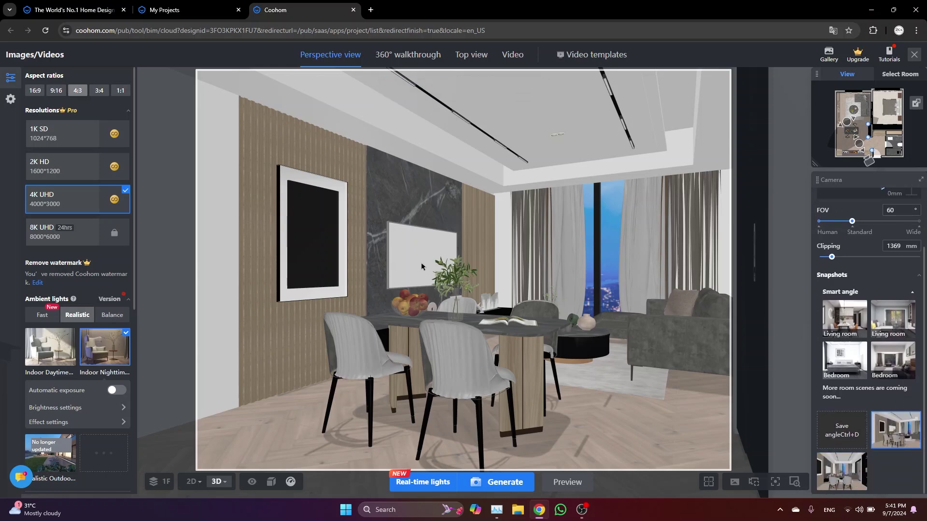
- Try the camera Correction option on the angled view, then restore the view from its saved snapshot
{"action": "left_click", "coordinate": [888, 430]}
{"action": "scroll", "coordinate": [850, 314], "scroll_direction": "up", "scroll_amount": 2}
{"action": "left_click", "coordinate": [824, 246]}
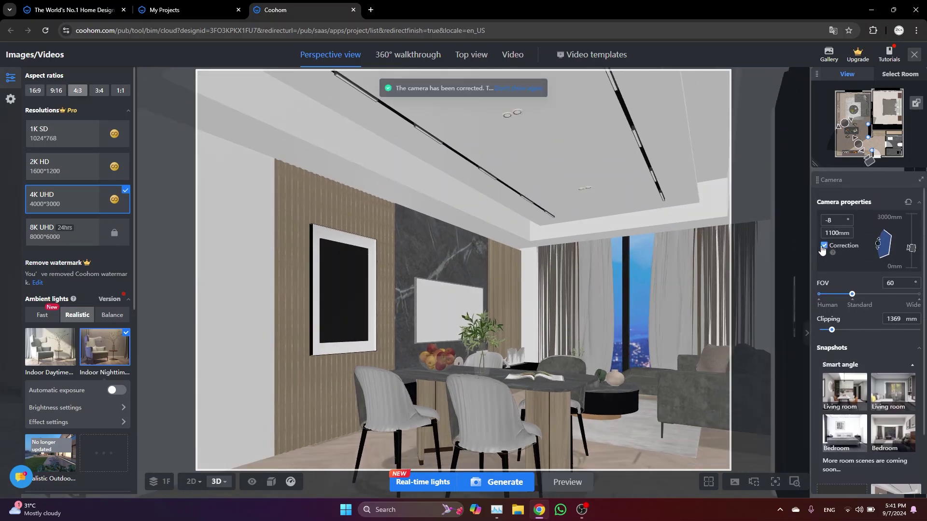
{"action": "left_click_drag", "start_coordinate": [464, 296], "coordinate": [520, 344]}
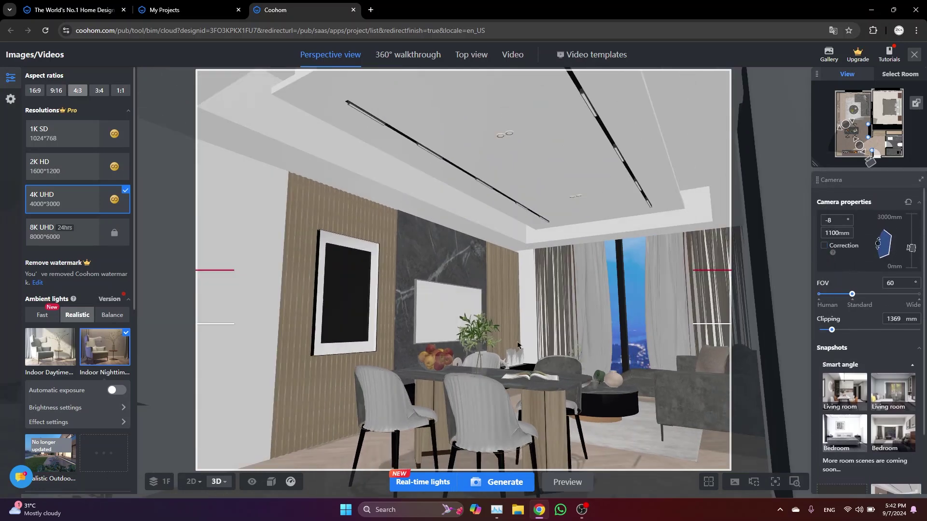
{"action": "left_click", "coordinate": [823, 246]}
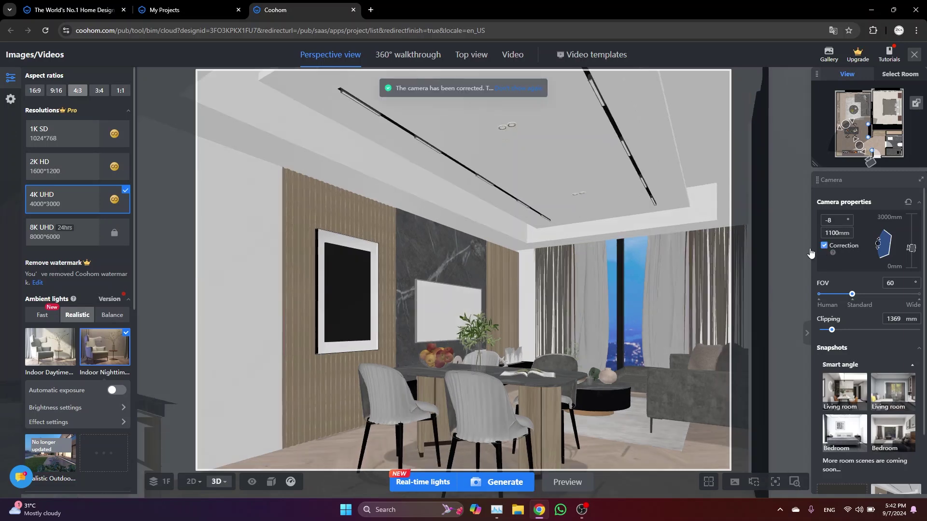
{"action": "left_click_drag", "start_coordinate": [555, 342], "coordinate": [552, 335]}
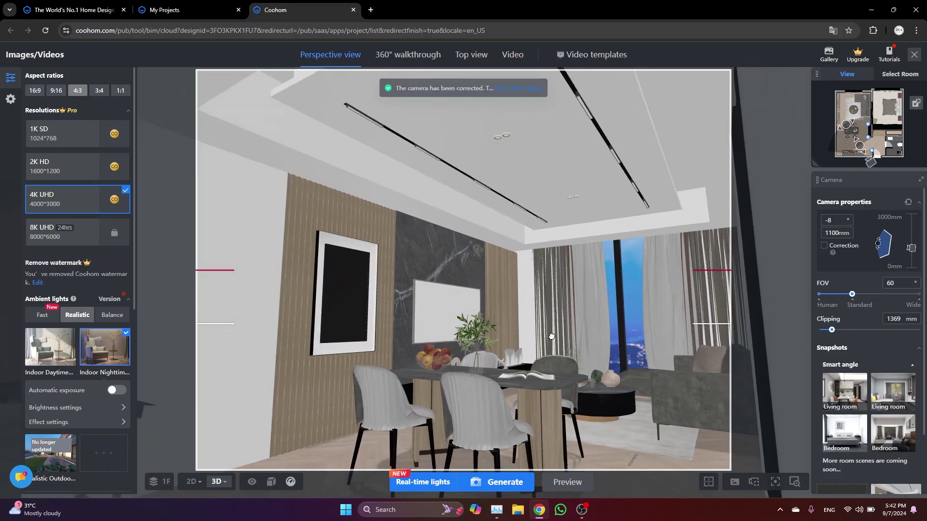
{"action": "scroll", "coordinate": [891, 457], "scroll_direction": "down", "scroll_amount": 2}
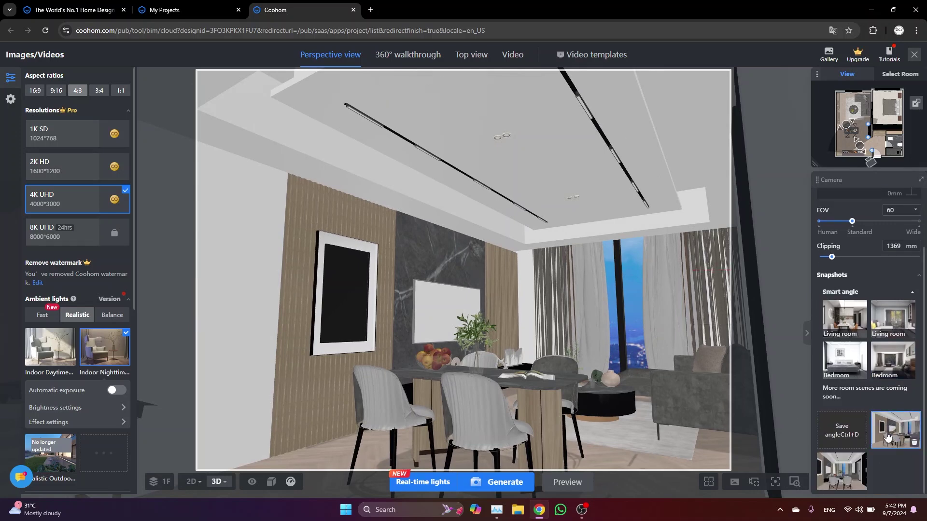
{"action": "left_click", "coordinate": [889, 437]}
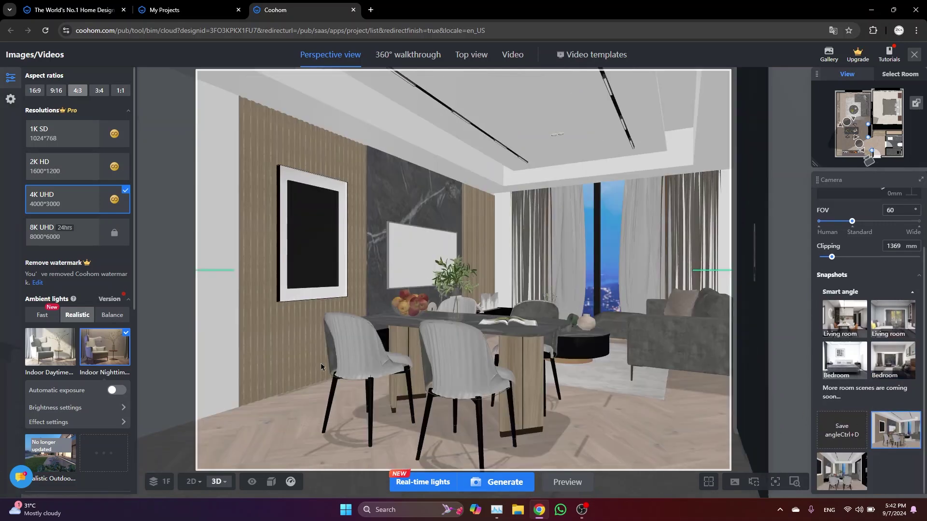
- Render the angled dining room view with Indoor Daytime lighting at 1K SD resolution
{"action": "left_click", "coordinate": [41, 352]}
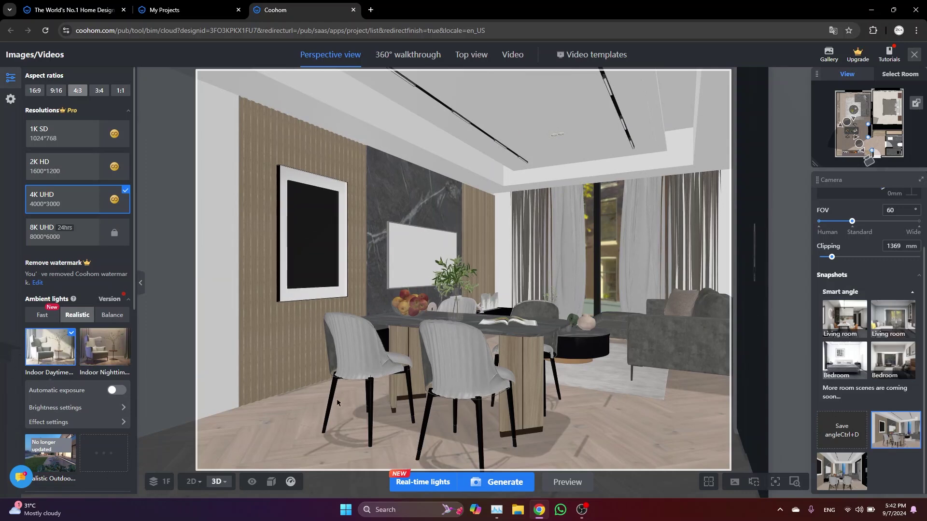
{"action": "left_click", "coordinate": [49, 136]}
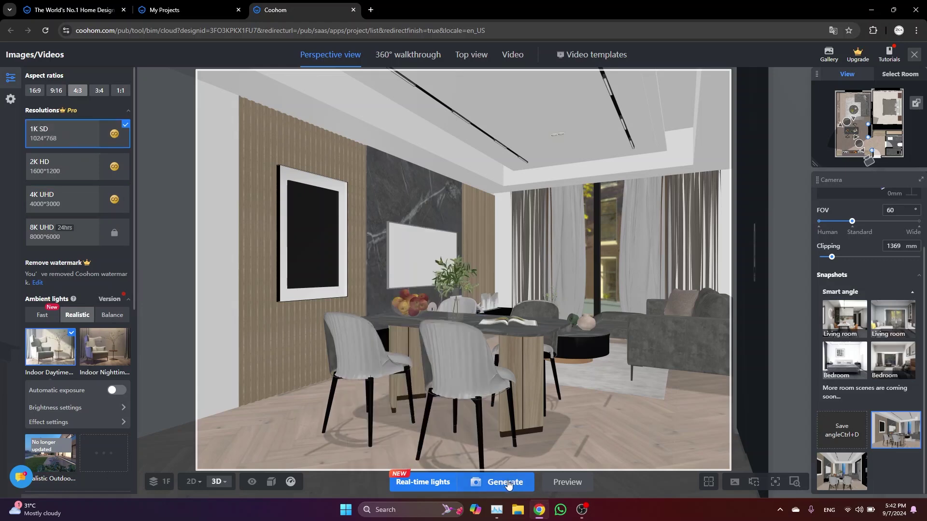
{"action": "left_click", "coordinate": [506, 483]}
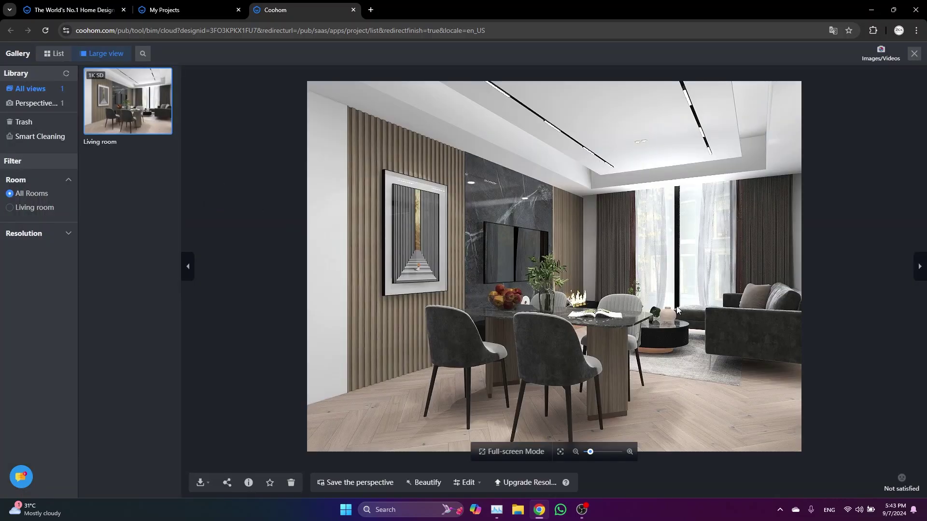
- Examine the finished living room render up close in the gallery and return to the render setup
{"action": "scroll", "coordinate": [696, 351], "scroll_direction": "up", "scroll_amount": 2}
{"action": "scroll", "coordinate": [489, 290], "scroll_direction": "down", "scroll_amount": 2}
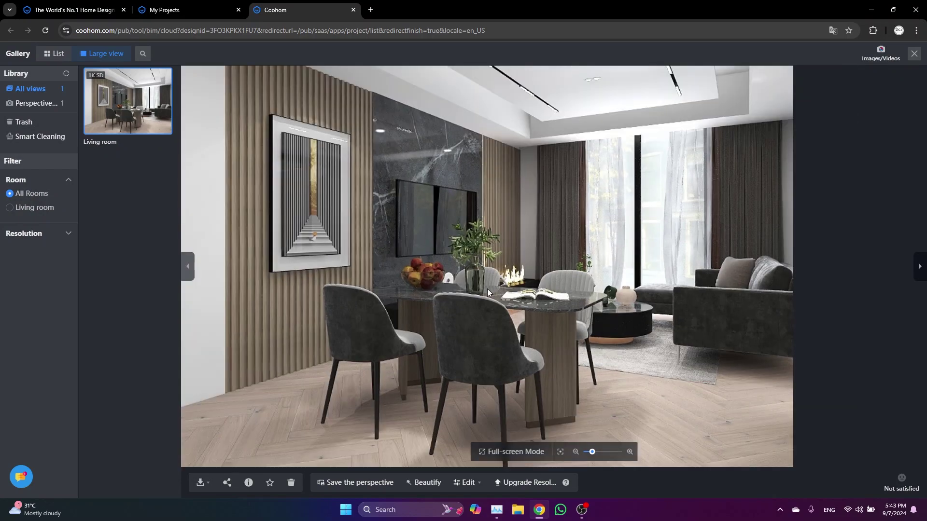
{"action": "scroll", "coordinate": [494, 293], "scroll_direction": "up", "scroll_amount": 1}
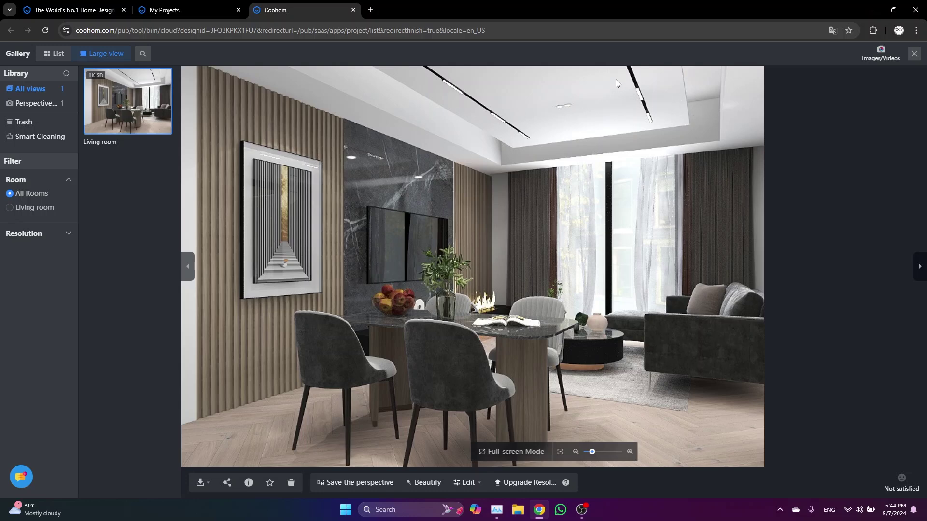
{"action": "left_click", "coordinate": [914, 53]}
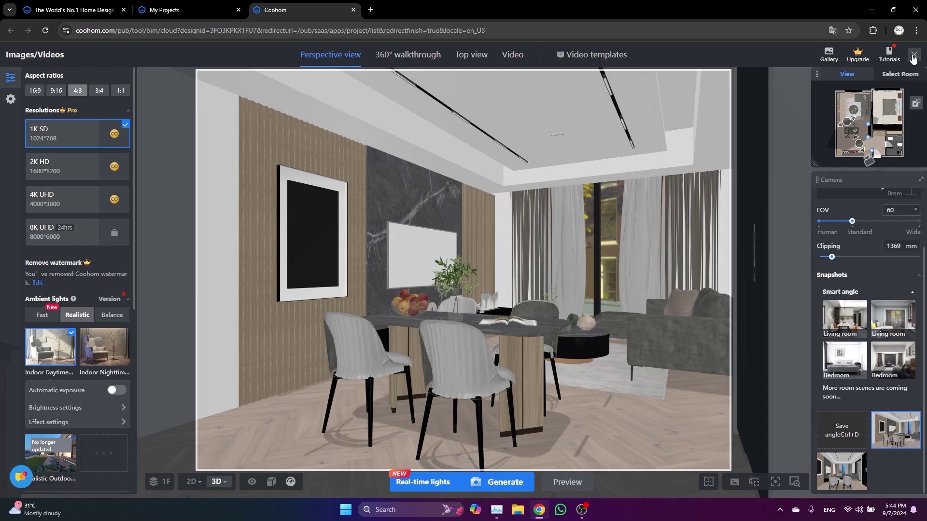
- Compare the daytime environment backgrounds and set City 1 as the view outside the windows
{"action": "scroll", "coordinate": [61, 449], "scroll_direction": "down", "scroll_amount": 7}
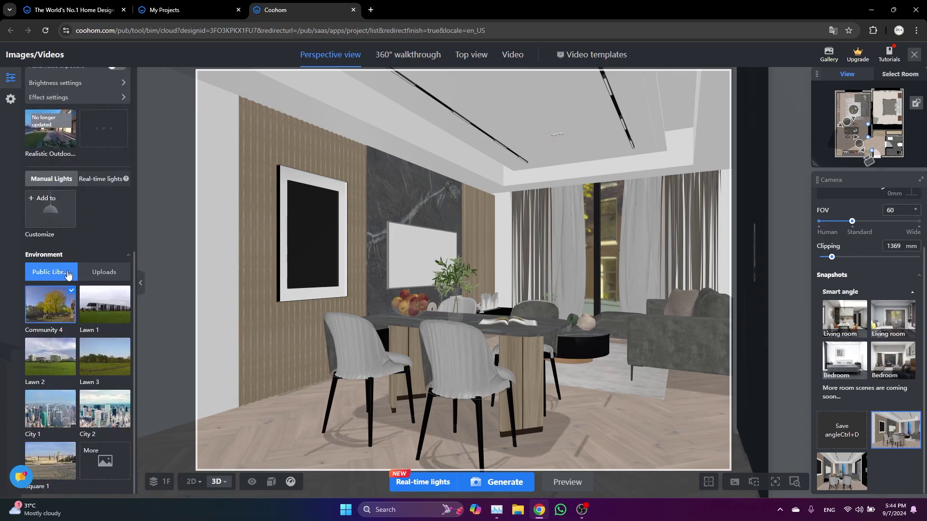
{"action": "left_click", "coordinate": [49, 418]}
{"action": "left_click", "coordinate": [105, 356]}
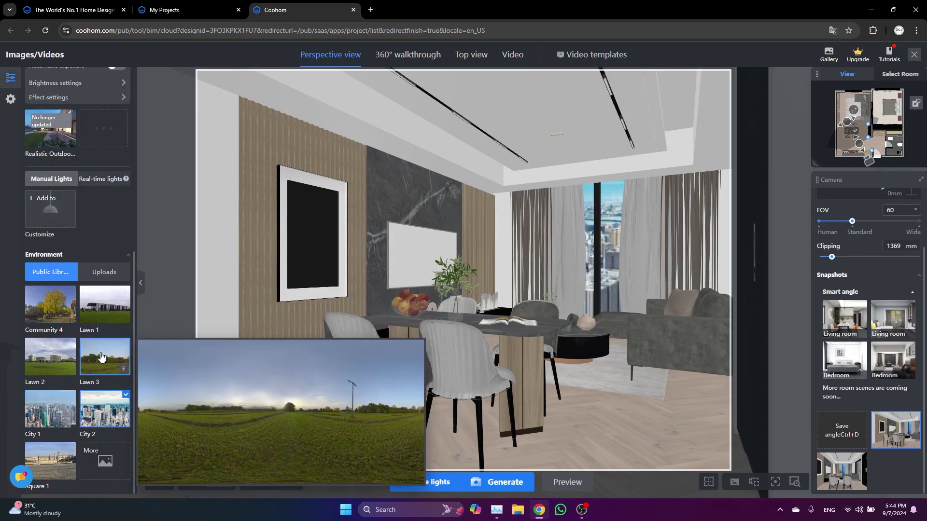
{"action": "left_click", "coordinate": [47, 410]}
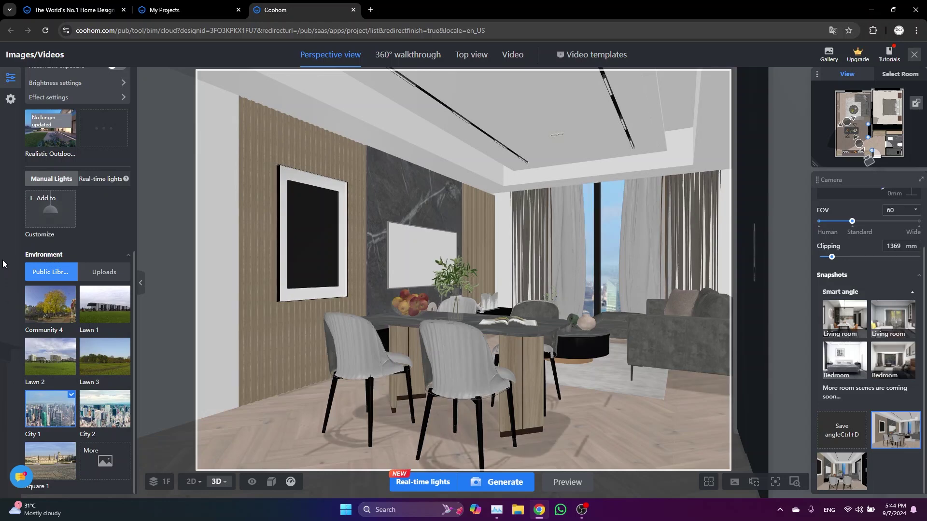
- Create the manual lighting scheme Indoor Daytime(1) from the realistic Indoor Daytime template and display its lights in the 2D plan
{"action": "scroll", "coordinate": [48, 290], "scroll_direction": "up", "scroll_amount": 2}
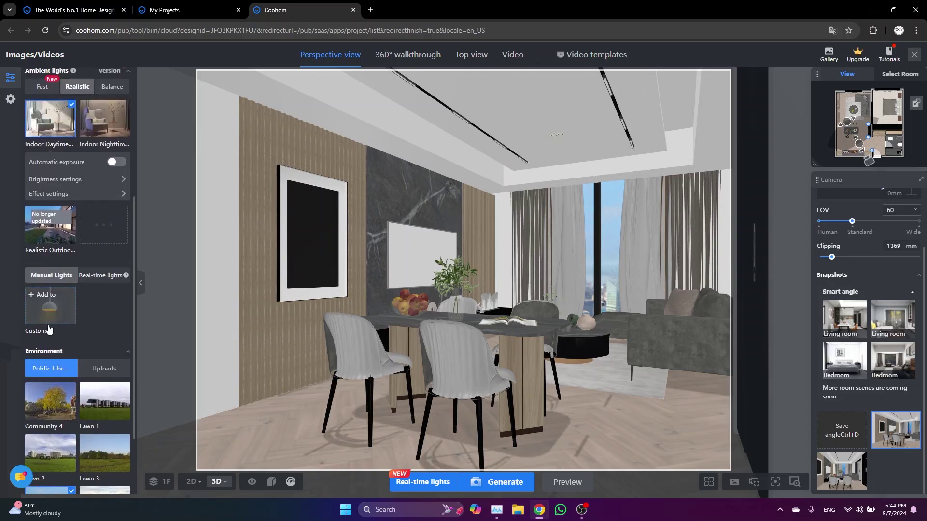
{"action": "left_click", "coordinate": [51, 306]}
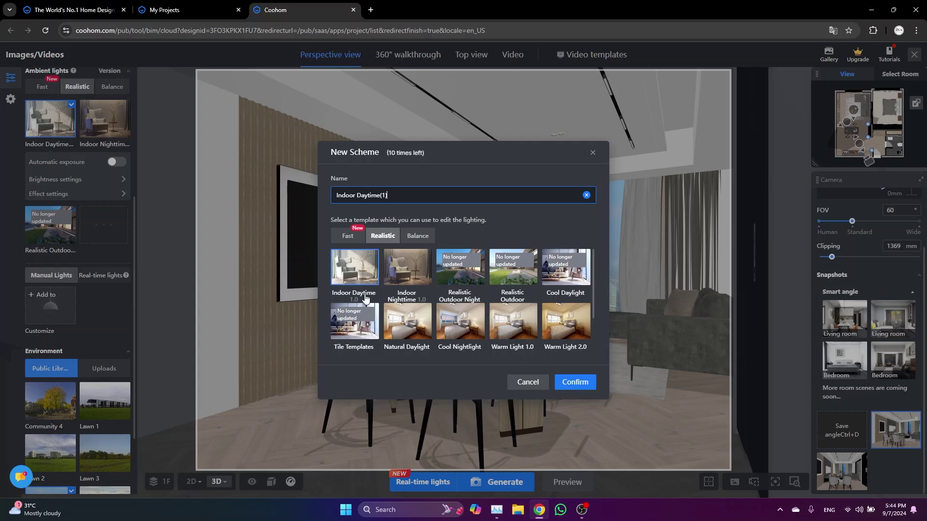
{"action": "left_click", "coordinate": [584, 384]}
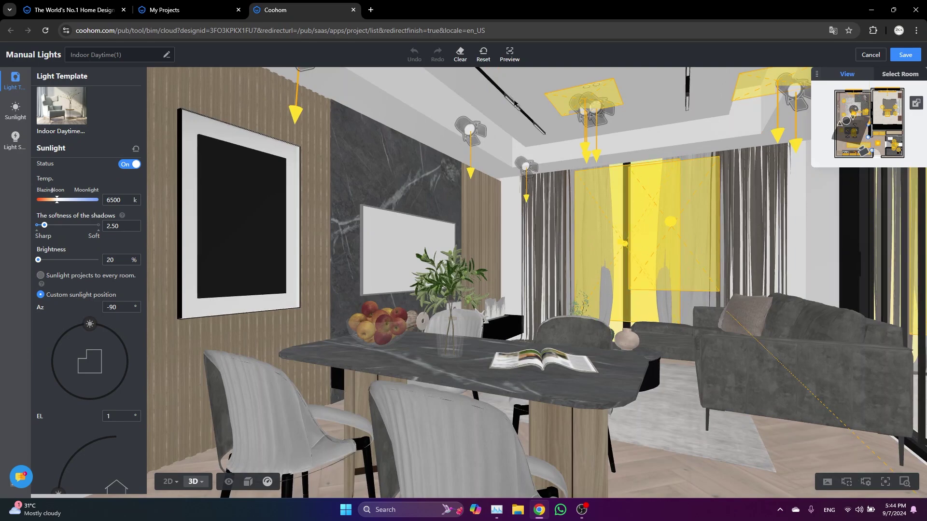
{"action": "left_click_drag", "start_coordinate": [646, 118], "coordinate": [555, 119]}
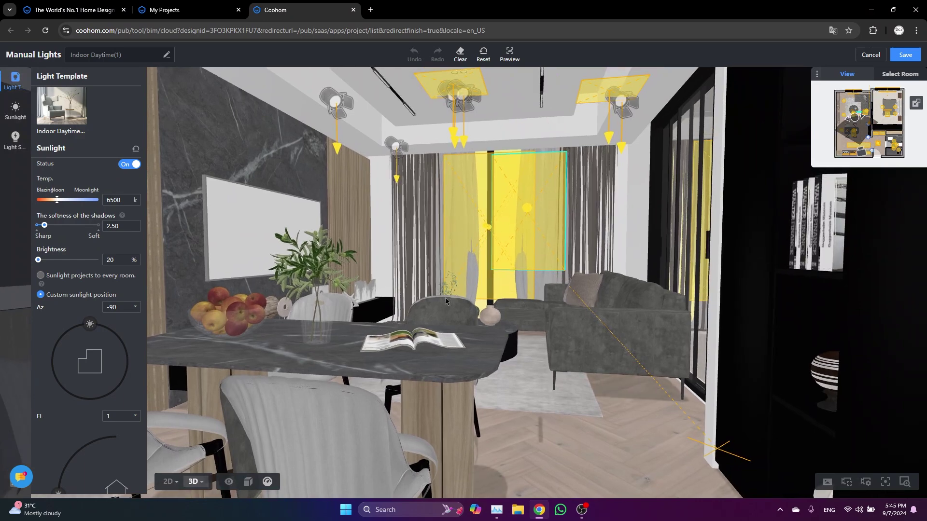
{"action": "left_click", "coordinate": [168, 482]}
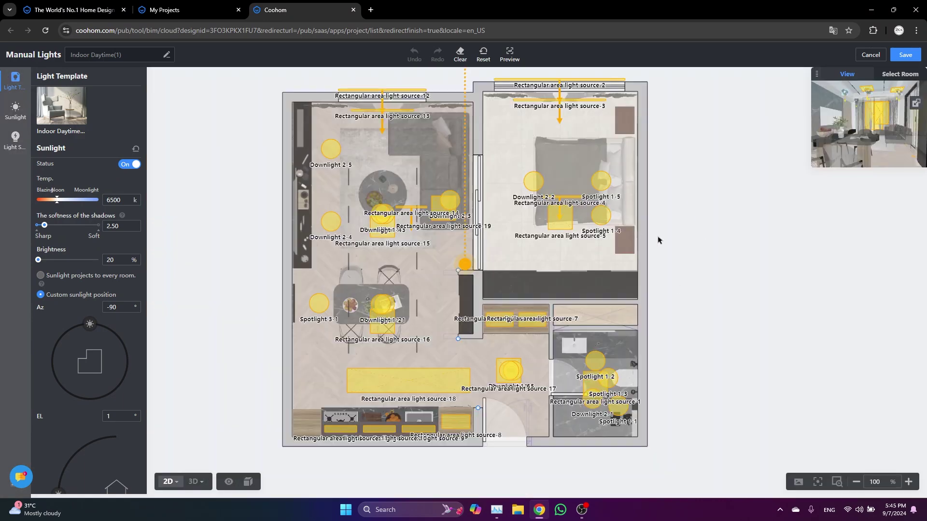
{"action": "mouse_move", "coordinate": [658, 240]}
{"action": "left_mouse_down"}
{"action": "mouse_move", "coordinate": [646, 240]}
{"action": "mouse_move", "coordinate": [648, 247]}
{"action": "left_mouse_up"}
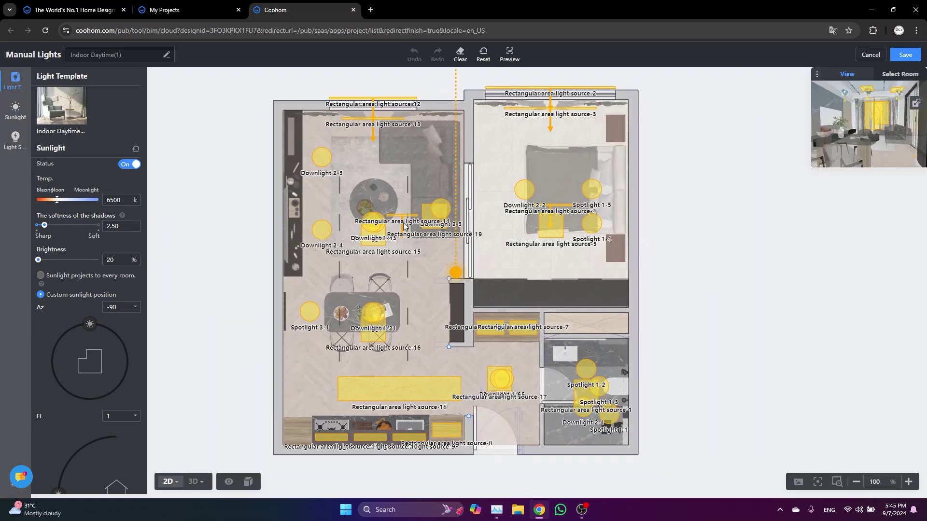
{"action": "left_click_drag", "start_coordinate": [668, 325], "coordinate": [652, 304]}
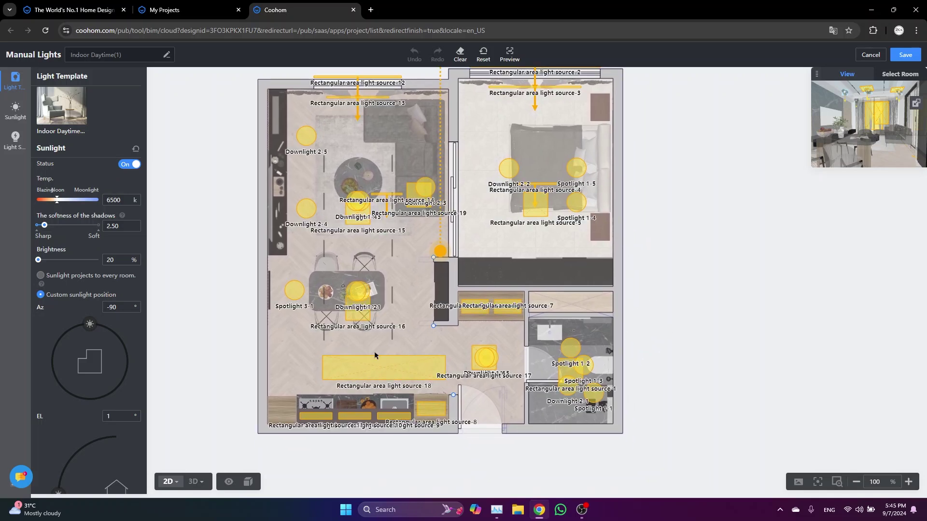
- Delete the rectangular area light in front of the kitchen counter and the spotlight and downlights along the TV wall
{"action": "left_click_drag", "start_coordinate": [374, 355], "coordinate": [475, 424]}
{"action": "left_click", "coordinate": [476, 423]}
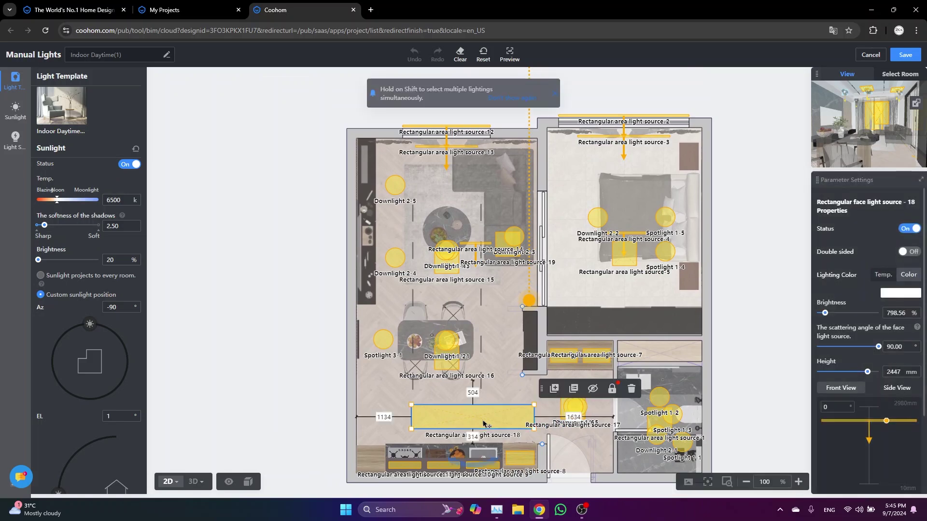
{"action": "key", "text": "Delete"}
{"action": "left_click_drag", "start_coordinate": [392, 340], "coordinate": [398, 187]}
{"action": "key", "text": "Delete"}
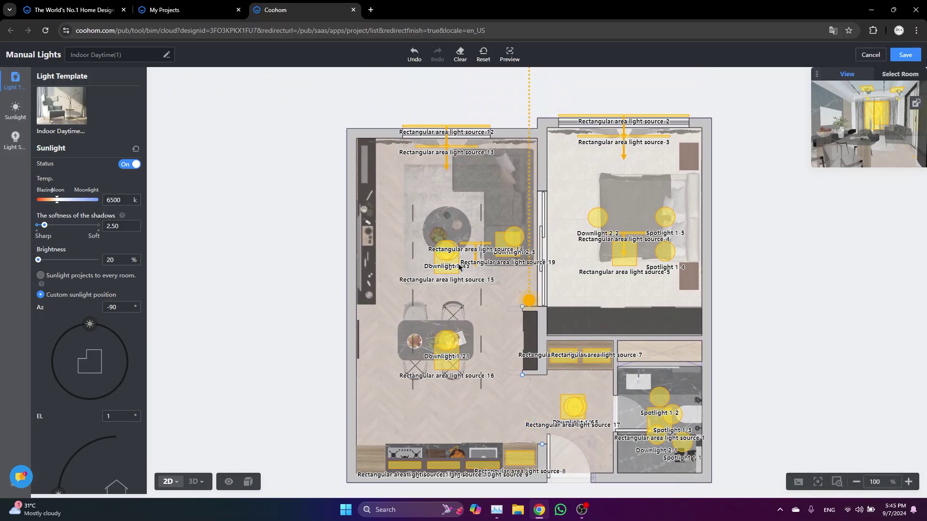
- Delete the rectangular area lights over the coffee table, over the dining table and beside the sofa
{"action": "scroll", "coordinate": [451, 259], "scroll_direction": "up", "scroll_amount": 4}
{"action": "left_click", "coordinate": [451, 259]}
{"action": "key", "text": "Delete"}
{"action": "left_click", "coordinate": [450, 415]}
{"action": "key", "text": "Delete"}
{"action": "middle_click_drag", "start_coordinate": [449, 412], "coordinate": [420, 330]}
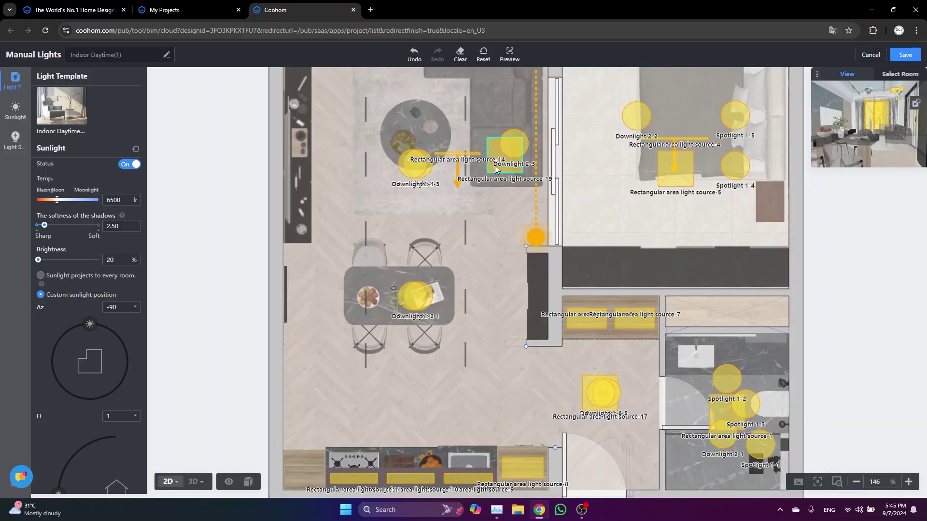
{"action": "left_click", "coordinate": [493, 151]}
{"action": "key", "text": "Delete"}
{"action": "scroll", "coordinate": [517, 184], "scroll_direction": "down", "scroll_amount": 1}
{"action": "scroll", "coordinate": [387, 440], "scroll_direction": "up", "scroll_amount": 1}
- Delete the row of rectangular lights along the kitchen counter and the lights in the entrance area
{"action": "left_click", "coordinate": [472, 449]}
{"action": "key", "text": "Delete"}
{"action": "left_click", "coordinate": [621, 370]}
{"action": "key", "text": "Delete"}
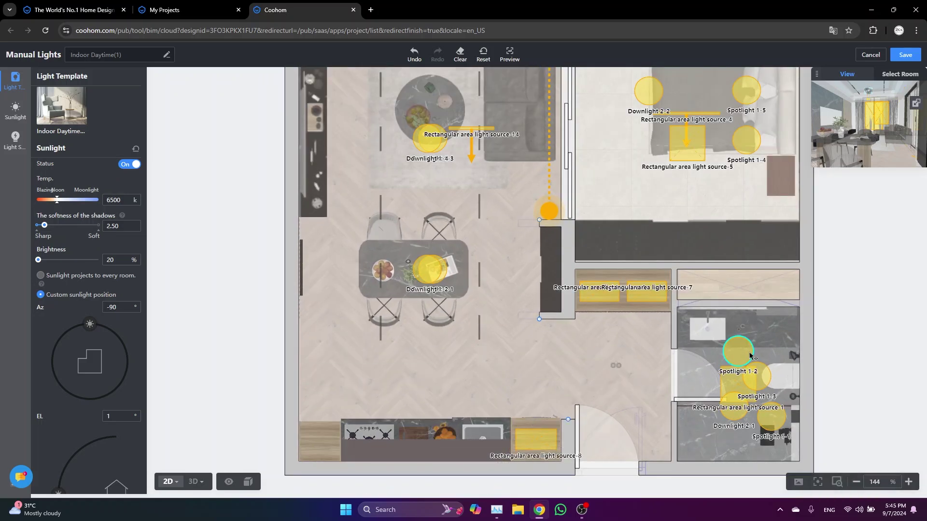
- Delete the bathroom lights, the hallway cabinet lights and the bedroom lights around the bed, keeping the window area lights
{"action": "left_click", "coordinate": [750, 356]}
{"action": "key", "text": "Delete"}
{"action": "left_click", "coordinate": [730, 411]}
{"action": "key", "text": "Delete"}
{"action": "left_click", "coordinate": [643, 296]}
{"action": "key", "text": "Delete"}
{"action": "middle_click_drag", "start_coordinate": [681, 169], "coordinate": [659, 308]}
{"action": "left_click", "coordinate": [668, 292]}
{"action": "left_click", "coordinate": [632, 223]}
{"action": "key", "text": "Delete"}
{"action": "scroll", "coordinate": [468, 289], "scroll_direction": "up", "scroll_amount": 3}
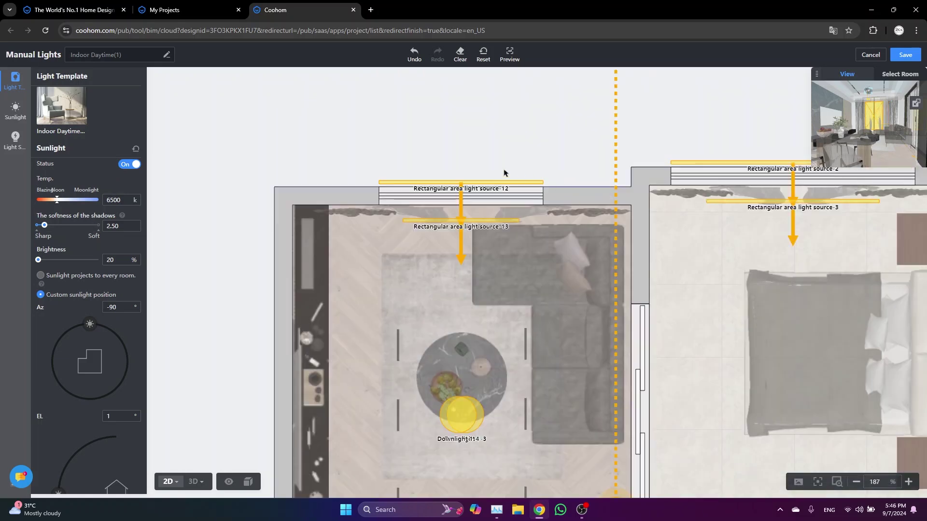
- Examine the rectangular area lights at the living room and bedroom windows and the sun's position around the plan
{"action": "scroll", "coordinate": [287, 251], "scroll_direction": "down", "scroll_amount": 2}
{"action": "left_click_drag", "start_coordinate": [561, 182], "coordinate": [469, 189]}
{"action": "left_click_drag", "start_coordinate": [351, 262], "coordinate": [379, 251]}
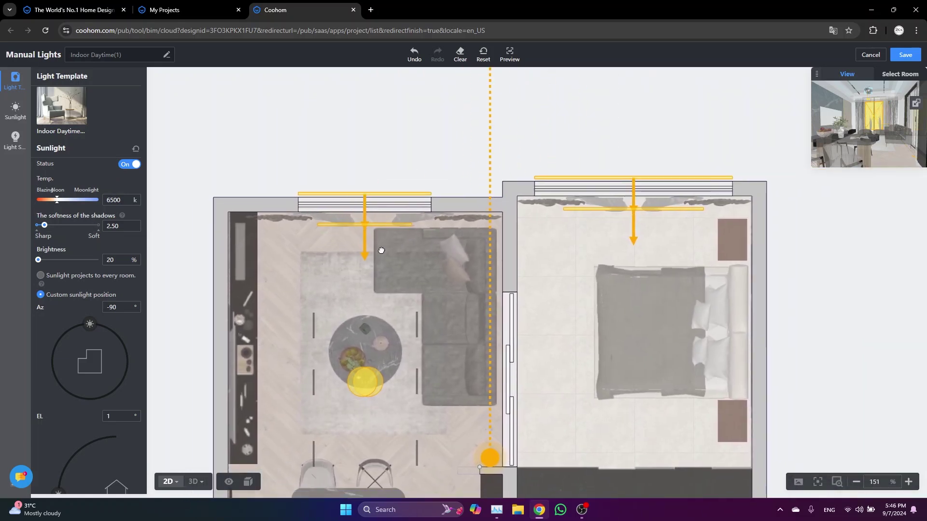
{"action": "left_click_drag", "start_coordinate": [421, 177], "coordinate": [481, 186]}
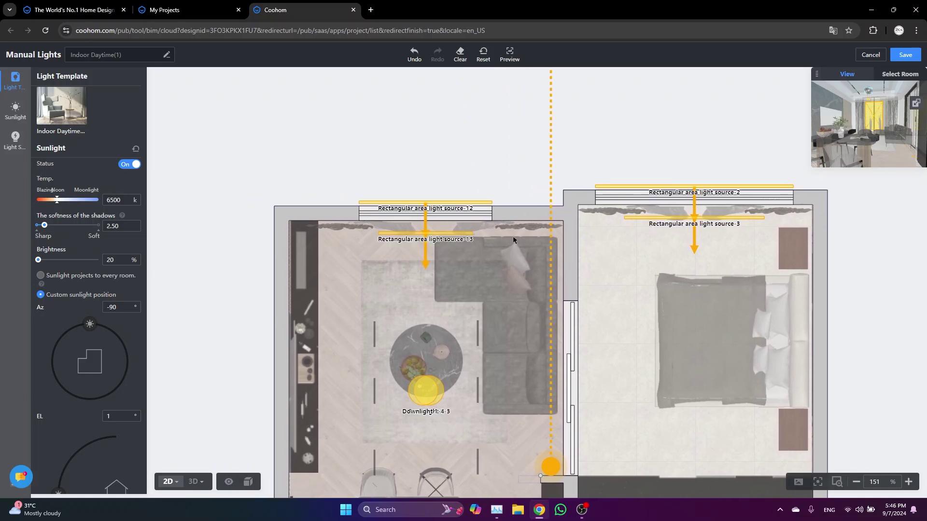
{"action": "scroll", "coordinate": [399, 265], "scroll_direction": "up", "scroll_amount": 2}
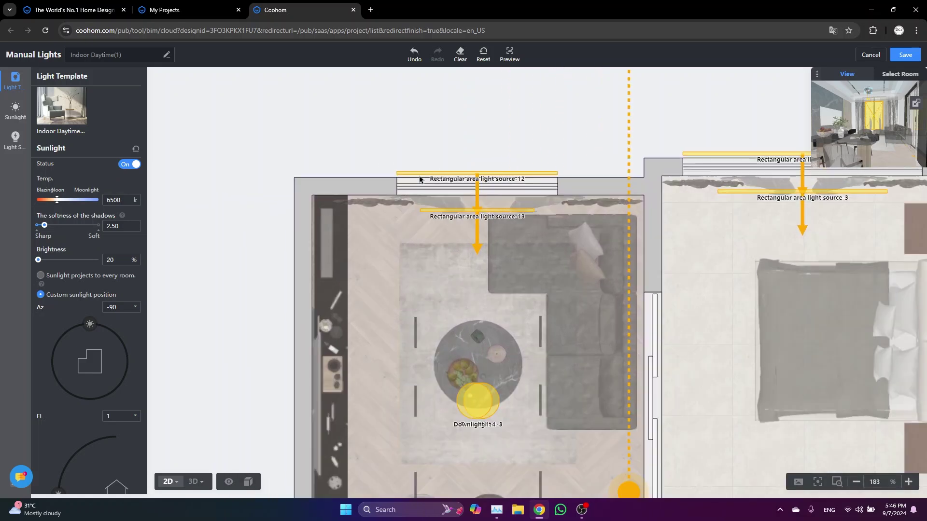
{"action": "left_click_drag", "start_coordinate": [374, 170], "coordinate": [400, 160]}
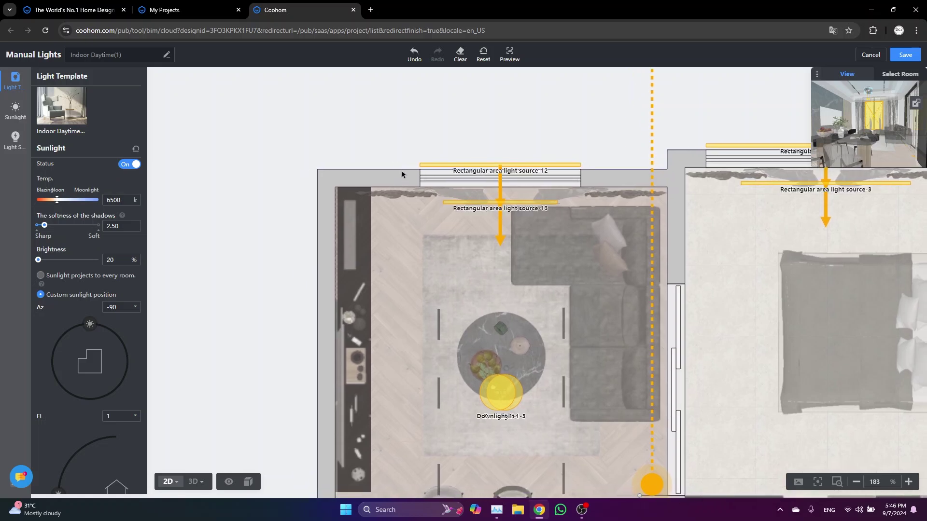
{"action": "scroll", "coordinate": [500, 283], "scroll_direction": "down", "scroll_amount": 5}
{"action": "left_click", "coordinate": [594, 131]}
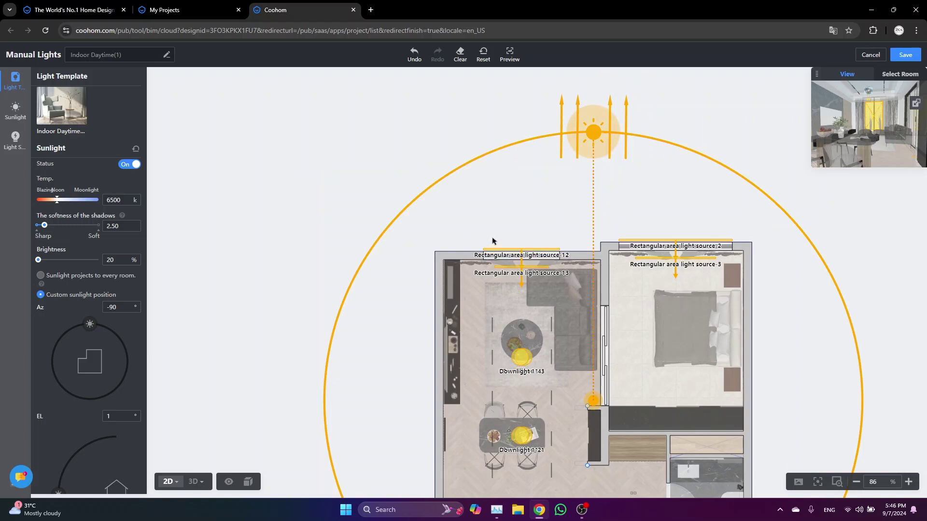
- Copy a downlight from above the dining table and place the copy on the linear fixture by the lower-left dining chair
{"action": "scroll", "coordinate": [461, 198], "scroll_direction": "down", "scroll_amount": 5}
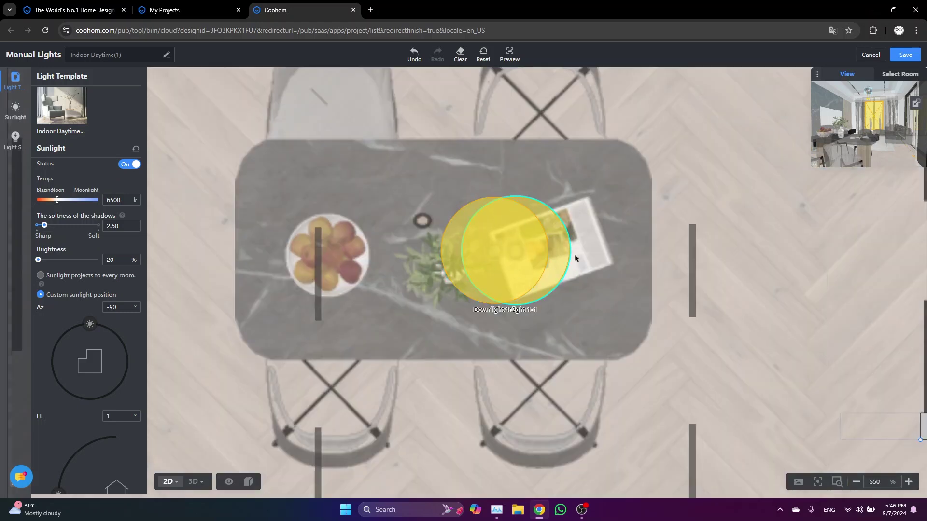
{"action": "left_click_drag", "start_coordinate": [563, 270], "coordinate": [642, 174]}
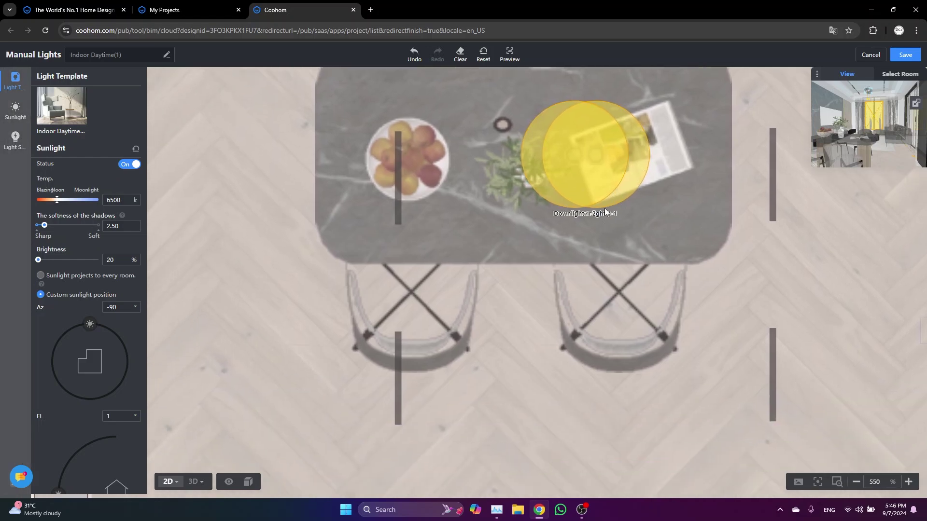
{"action": "left_click", "coordinate": [588, 188]}
{"action": "scroll", "coordinate": [472, 335], "scroll_direction": "down", "scroll_amount": 1}
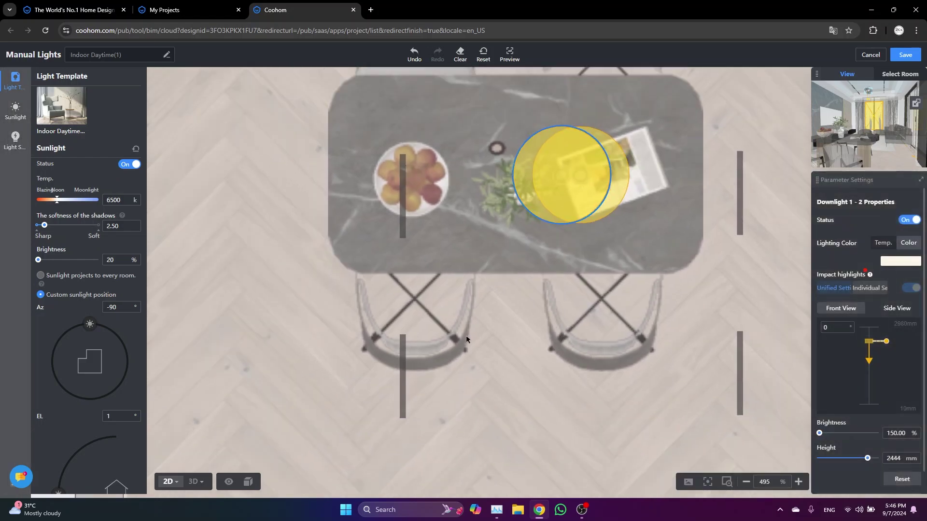
{"action": "left_click_drag", "start_coordinate": [457, 338], "coordinate": [457, 341]}
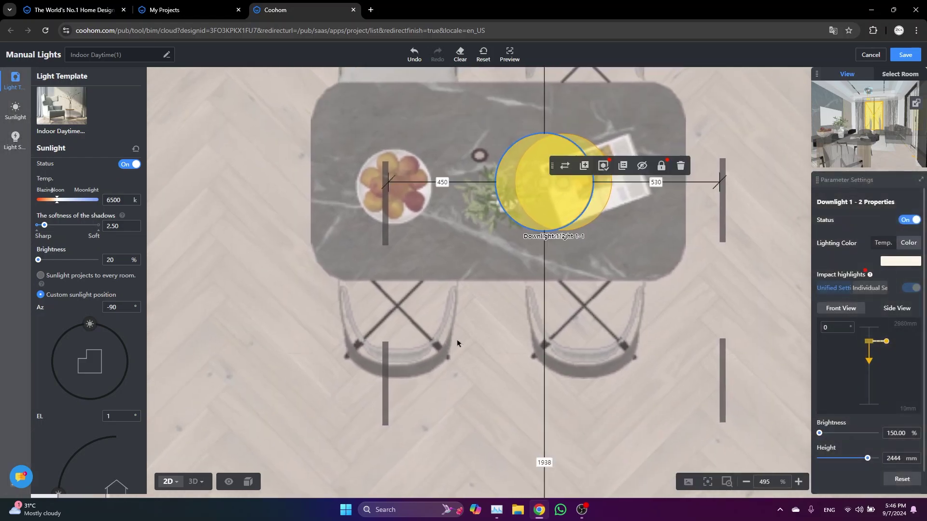
{"action": "key", "text": "ctrl+c"}
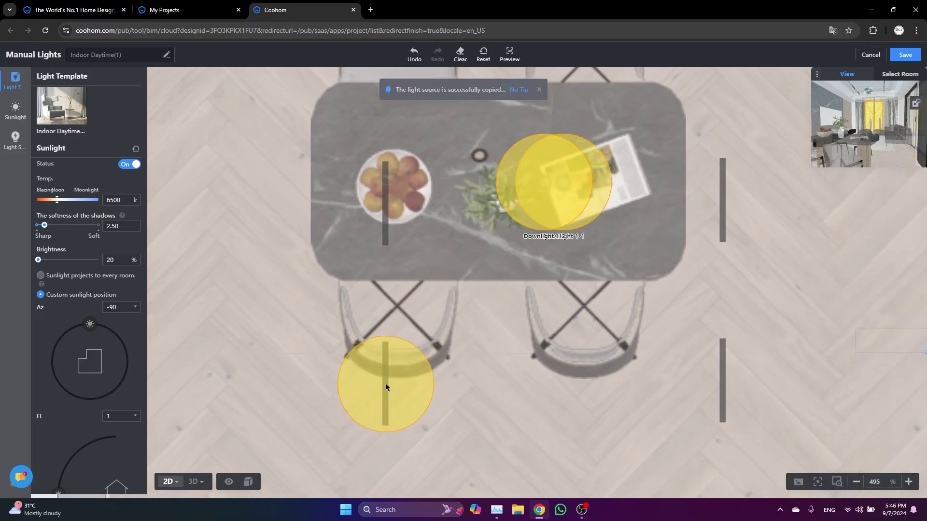
{"action": "left_click", "coordinate": [385, 384]}
- Place another copy of the downlight on the linear fixture above the fruit bowl on the dining table
{"action": "key", "text": "ctrl+v"}
{"action": "scroll", "coordinate": [473, 442], "scroll_direction": "down", "scroll_amount": 3}
{"action": "scroll", "coordinate": [422, 293], "scroll_direction": "up", "scroll_amount": 7}
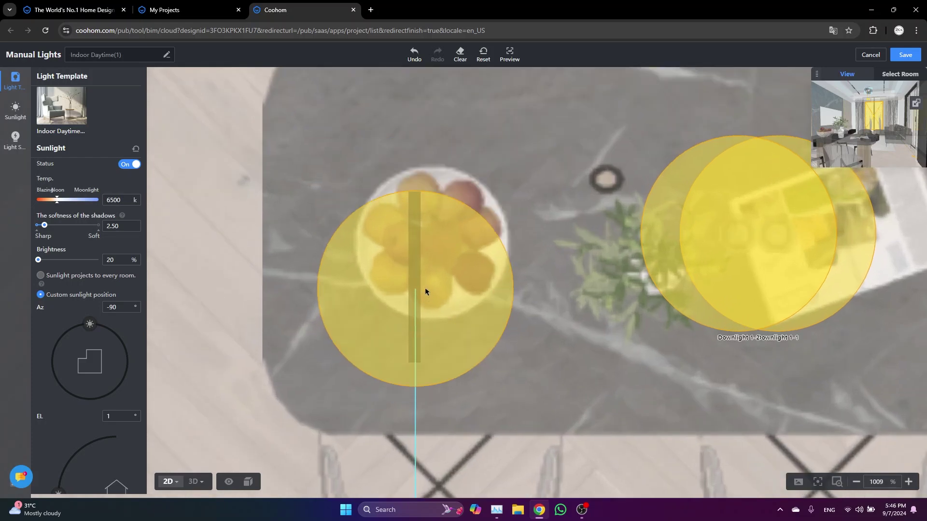
{"action": "left_click", "coordinate": [426, 301]}
{"action": "scroll", "coordinate": [452, 414], "scroll_direction": "down", "scroll_amount": 1}
{"action": "scroll", "coordinate": [456, 381], "scroll_direction": "down", "scroll_amount": 3}
{"action": "scroll", "coordinate": [468, 379], "scroll_direction": "up", "scroll_amount": 3}
{"action": "left_click", "coordinate": [427, 375]}
{"action": "scroll", "coordinate": [382, 387], "scroll_direction": "down", "scroll_amount": 3}
{"action": "scroll", "coordinate": [386, 392], "scroll_direction": "down", "scroll_amount": 2}
{"action": "left_click_drag", "start_coordinate": [416, 187], "coordinate": [445, 346]}
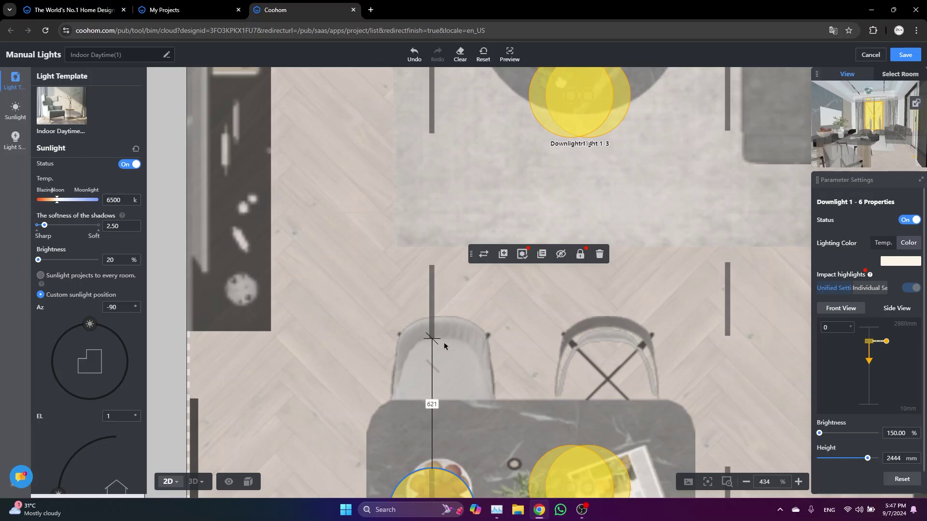
{"action": "scroll", "coordinate": [467, 290], "scroll_direction": "up", "scroll_amount": 5}
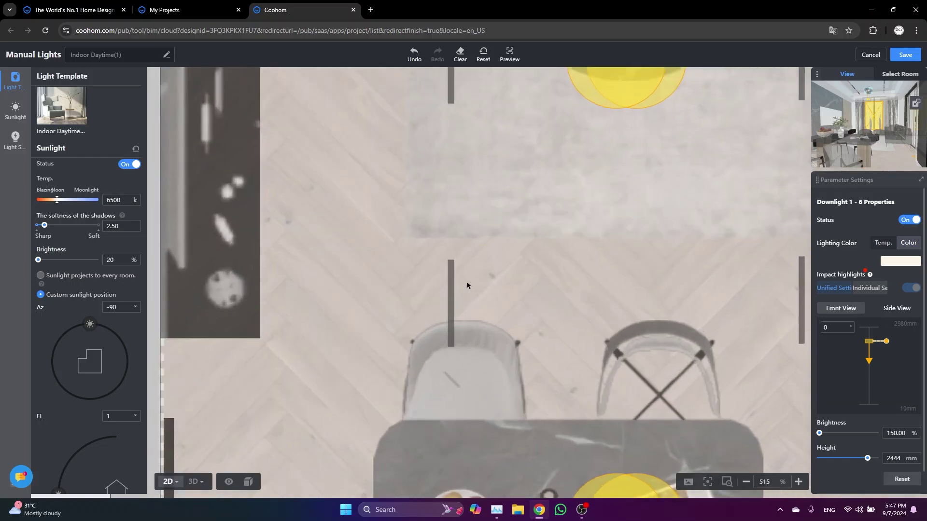
{"action": "scroll", "coordinate": [442, 316], "scroll_direction": "down", "scroll_amount": 5}
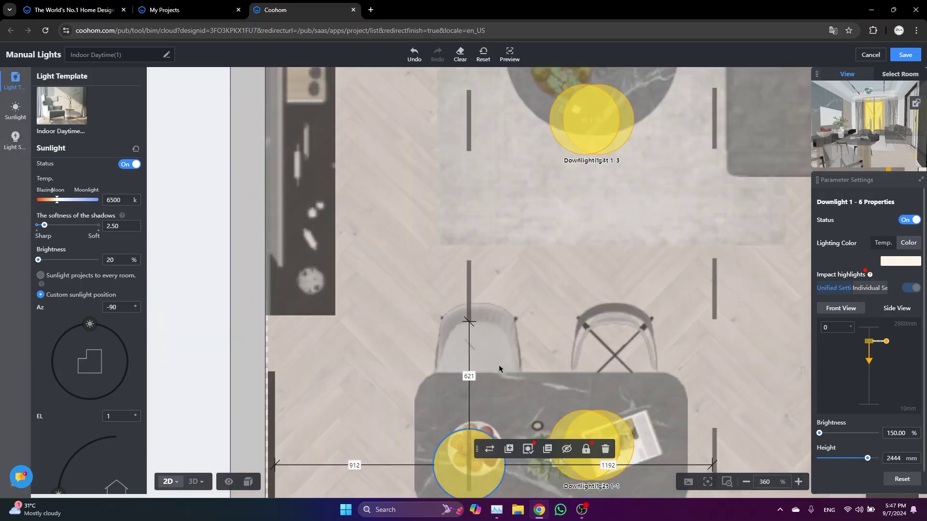
- Add downlight copies on the remaining linear fixtures of the TV-wall row, from the dining chair up to the coffee table
{"action": "key", "text": "ctrl+v"}
{"action": "left_click", "coordinate": [474, 290]}
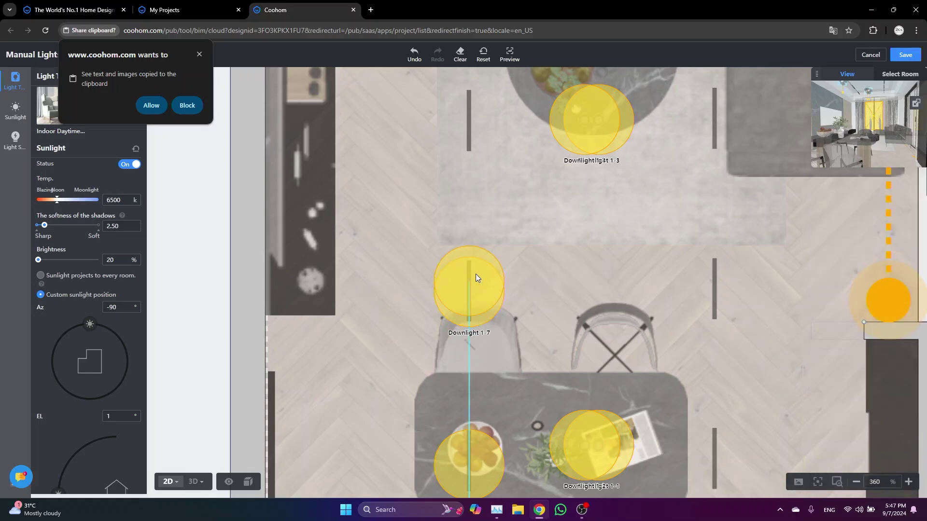
{"action": "scroll", "coordinate": [490, 377], "scroll_direction": "down", "scroll_amount": 4}
{"action": "left_click", "coordinate": [476, 145]}
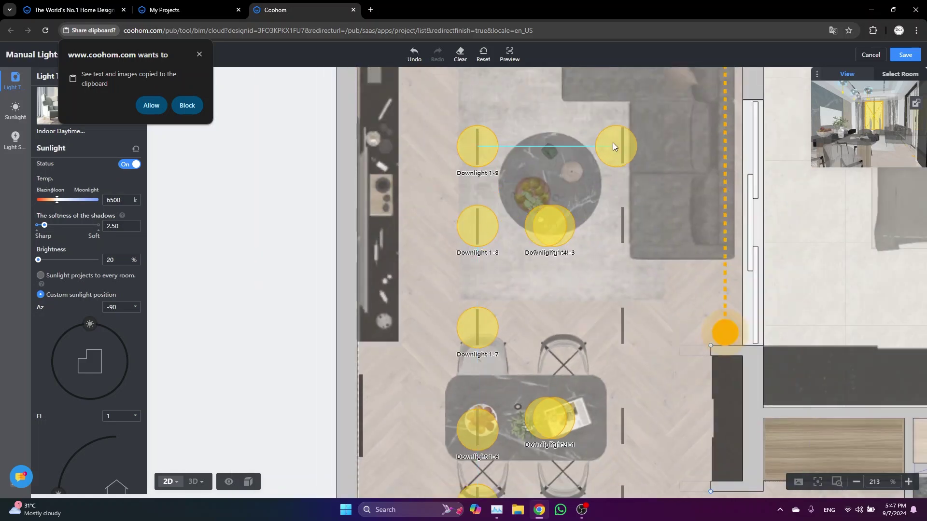
- Place downlight copies on all five linear fixtures of the sofa-side row, from the living area to the dining area
{"action": "left_click", "coordinate": [622, 146]}
{"action": "left_click", "coordinate": [622, 225]}
{"action": "left_click", "coordinate": [622, 329]}
{"action": "key", "text": "ctrl+v"}
{"action": "left_click", "coordinate": [622, 430]}
{"action": "scroll", "coordinate": [572, 348], "scroll_direction": "down", "scroll_amount": 5}
{"action": "scroll", "coordinate": [567, 402], "scroll_direction": "up", "scroll_amount": 6}
{"action": "key", "text": "ctrl+v"}
{"action": "left_click", "coordinate": [526, 315]}
{"action": "scroll", "coordinate": [523, 333], "scroll_direction": "down", "scroll_amount": 6}
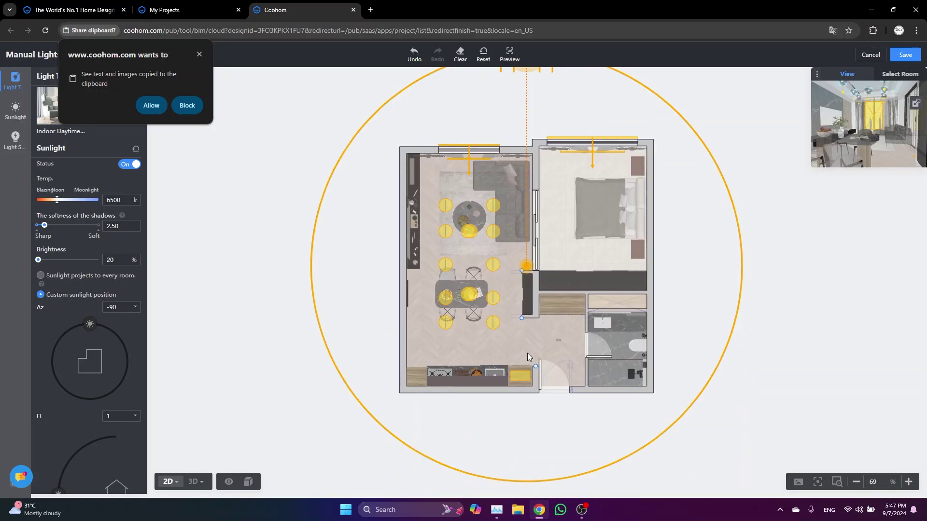
- Set the custom sunlight position to an azimuth of -105° and an elevation of 40°, dismissing the clipboard permission request
{"action": "scroll", "coordinate": [607, 378], "scroll_direction": "down", "scroll_amount": 1}
{"action": "left_click_drag", "start_coordinate": [531, 327], "coordinate": [572, 370]}
{"action": "scroll", "coordinate": [572, 372], "scroll_direction": "down", "scroll_amount": 2}
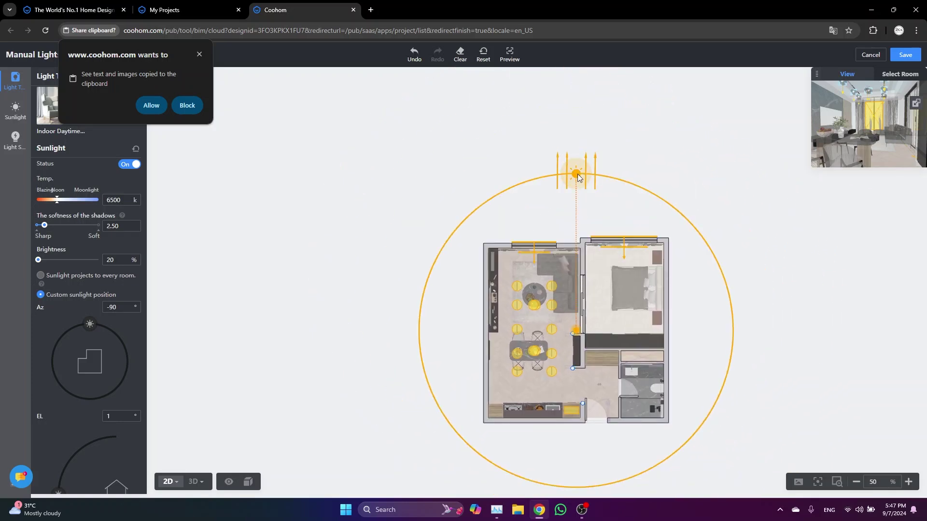
{"action": "mouse_move", "coordinate": [576, 175]}
{"action": "left_mouse_down"}
{"action": "mouse_move", "coordinate": [669, 183]}
{"action": "mouse_move", "coordinate": [631, 173]}
{"action": "left_mouse_up"}
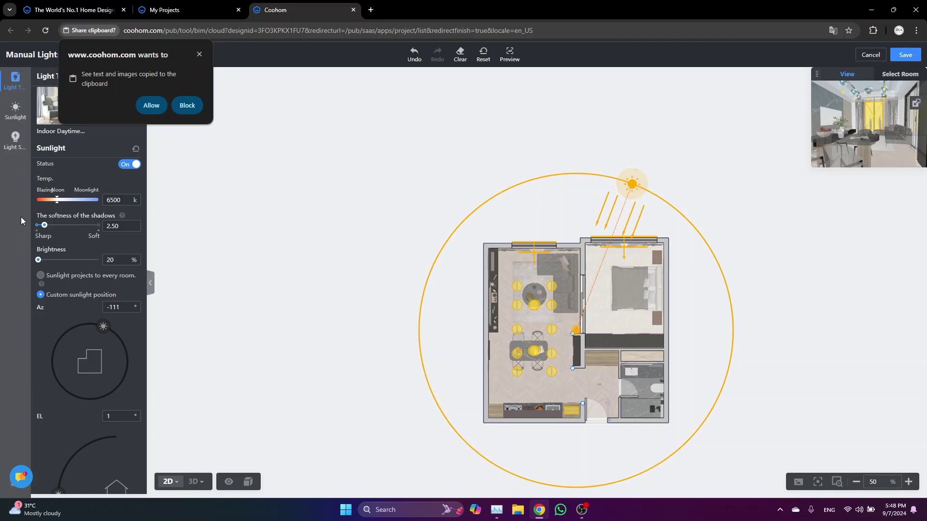
{"action": "left_click", "coordinate": [199, 54]}
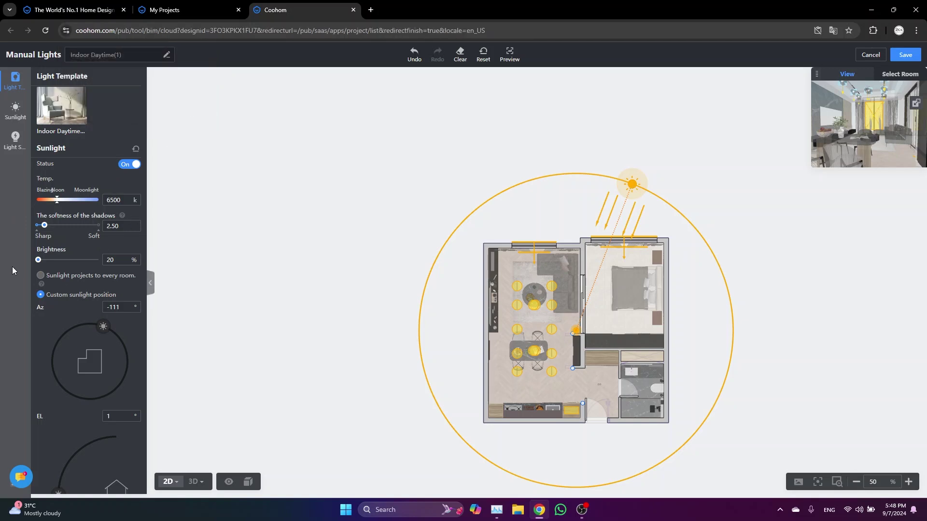
{"action": "scroll", "coordinate": [131, 349], "scroll_direction": "down", "scroll_amount": 3}
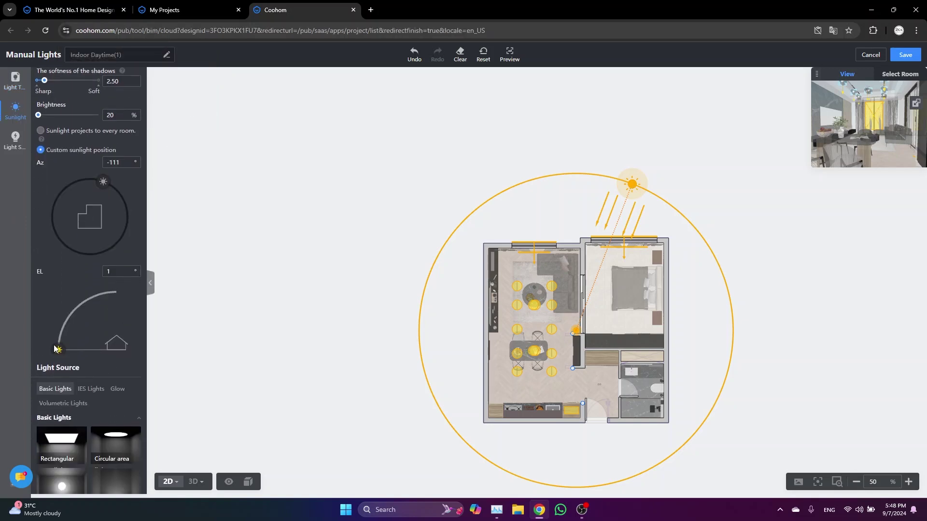
{"action": "left_click_drag", "start_coordinate": [82, 303], "coordinate": [76, 308]}
{"action": "left_click_drag", "start_coordinate": [103, 182], "coordinate": [100, 180]}
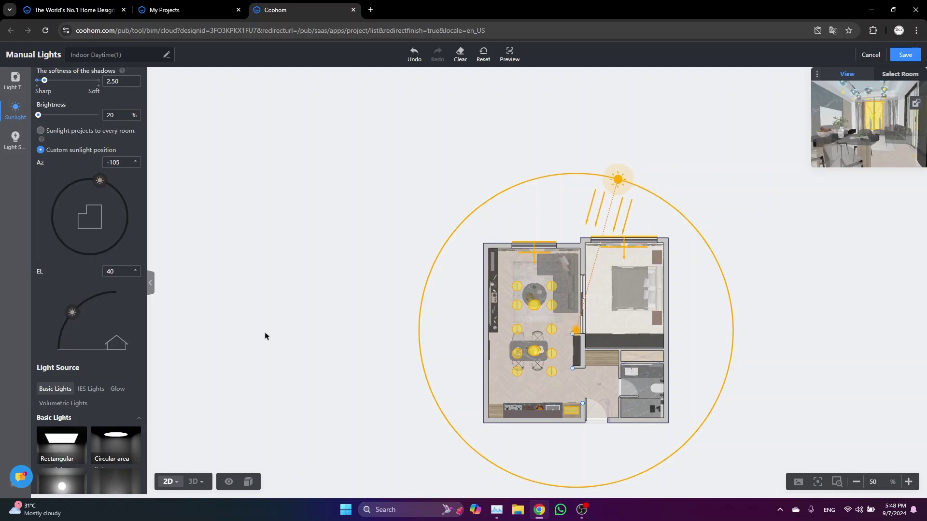
- Switch the sunlight to project into every room
{"action": "scroll", "coordinate": [95, 344], "scroll_direction": "up", "scroll_amount": 3}
{"action": "left_click", "coordinate": [40, 276]}
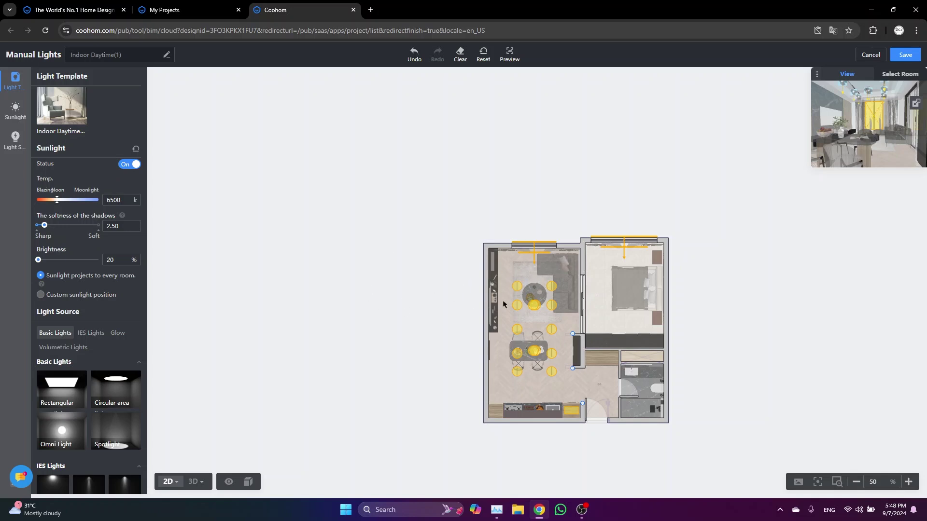
- Switch the sunlight to a custom position and set the softness of its shadows to 4.38
{"action": "left_click_drag", "start_coordinate": [450, 305], "coordinate": [396, 288]}
{"action": "scroll", "coordinate": [444, 292], "scroll_direction": "up", "scroll_amount": 1}
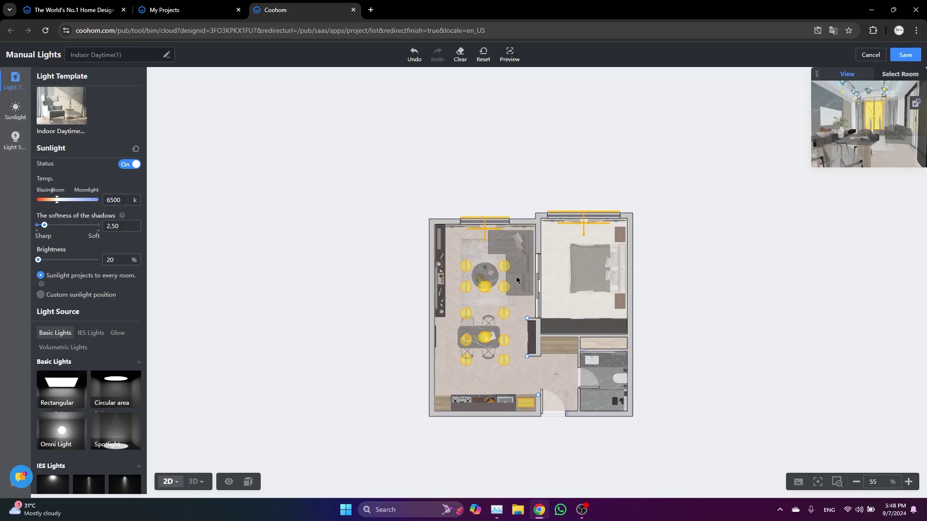
{"action": "left_click", "coordinate": [39, 295]}
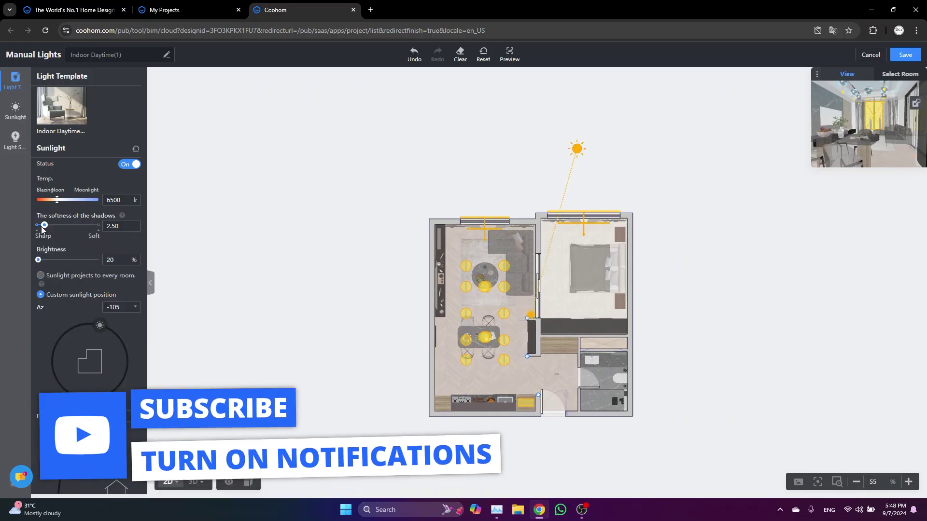
{"action": "mouse_move", "coordinate": [122, 217]}
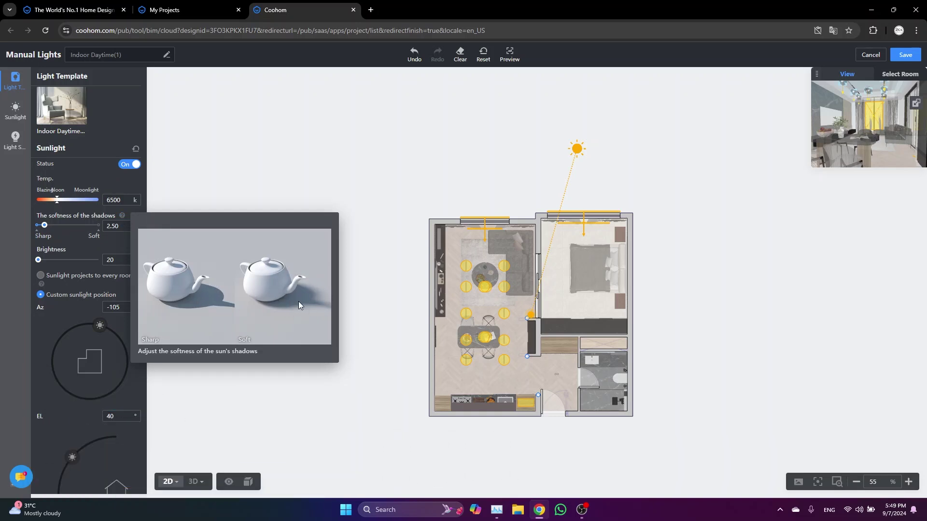
{"action": "left_click", "coordinate": [53, 226]}
{"action": "left_click_drag", "start_coordinate": [53, 229], "coordinate": [52, 227]}
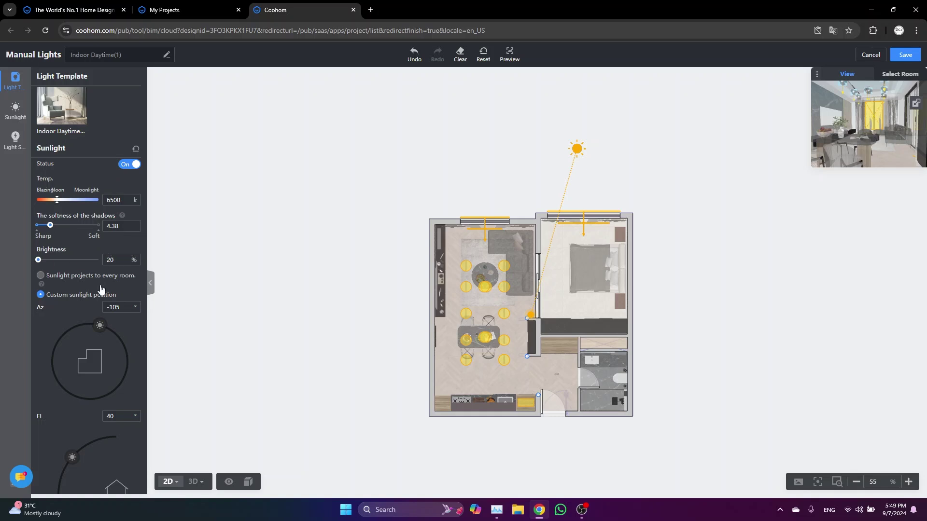
- Set the sunlight brightness to 50% and save the manual lighting setup
{"action": "double_click", "coordinate": [112, 259]}
{"action": "type", "text": "50"}
{"action": "key", "text": "Return"}
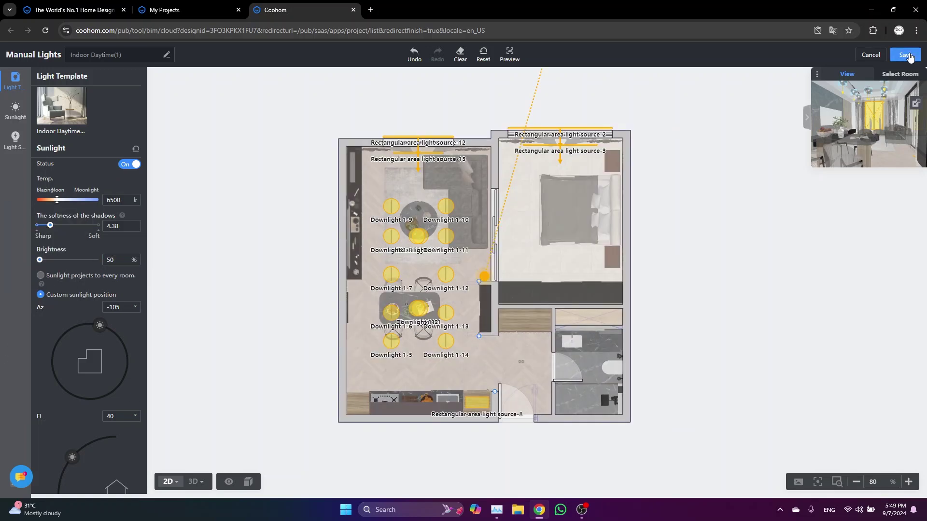
{"action": "left_click", "coordinate": [905, 55]}
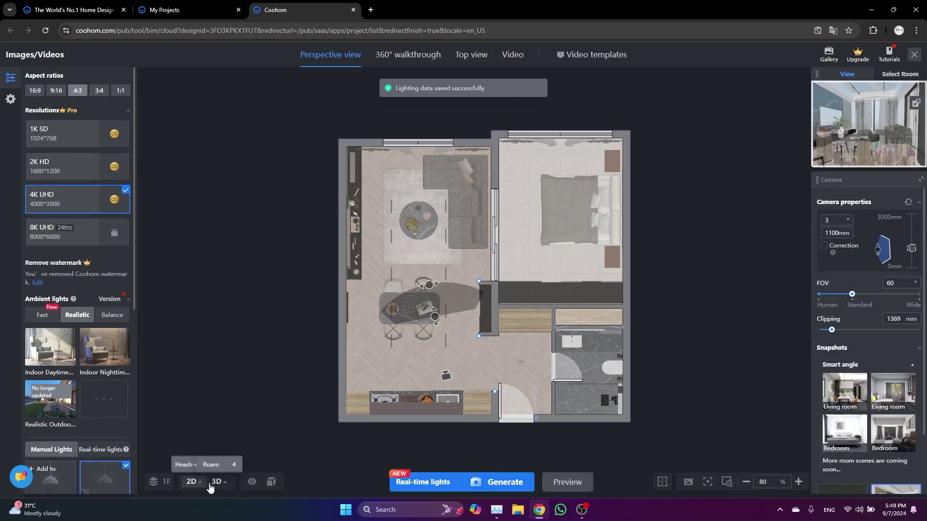
- Show the room in 3D and load the saved camera angle that faces the dining table and slatted wall
{"action": "left_click", "coordinate": [216, 482]}
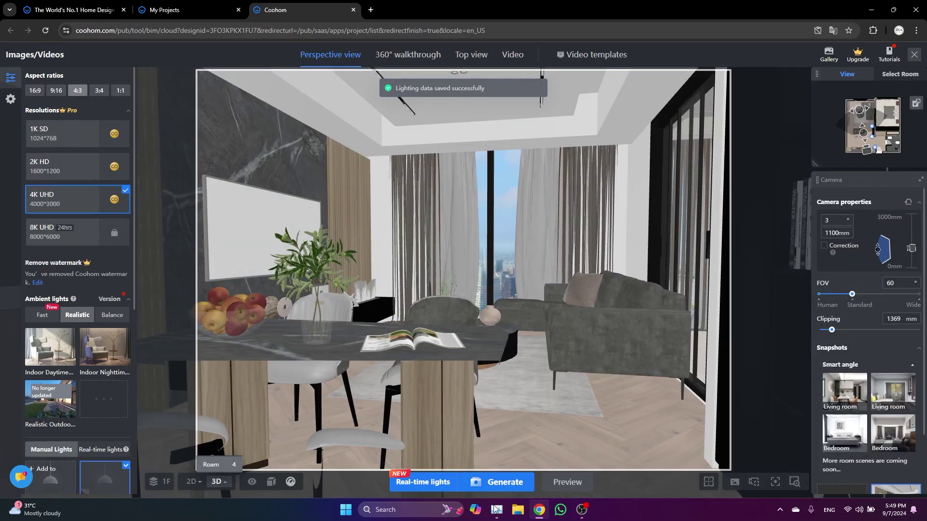
{"action": "scroll", "coordinate": [903, 438], "scroll_direction": "down", "scroll_amount": 2}
{"action": "left_click", "coordinate": [857, 427]}
{"action": "left_click", "coordinate": [892, 434]}
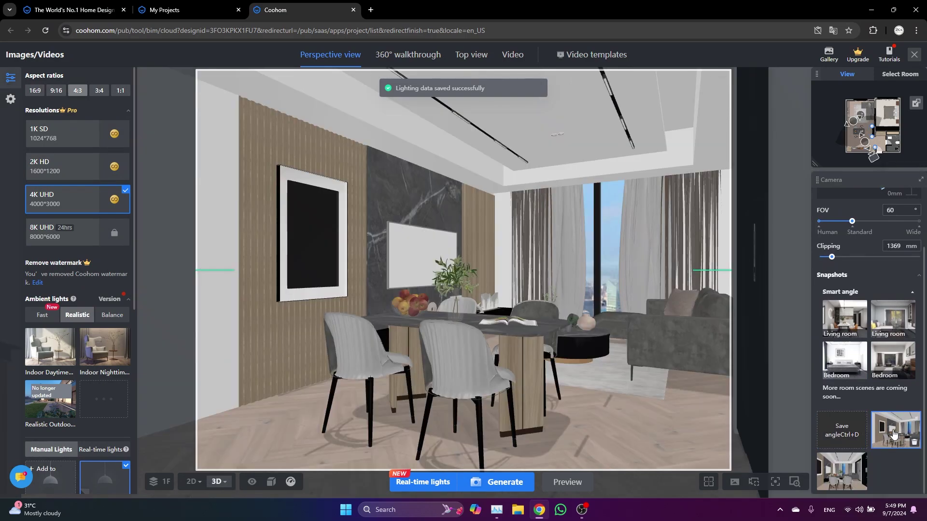
- Open the gallery and examine the lighting, shadows and materials in the newest living room render
{"action": "left_click", "coordinate": [827, 53]}
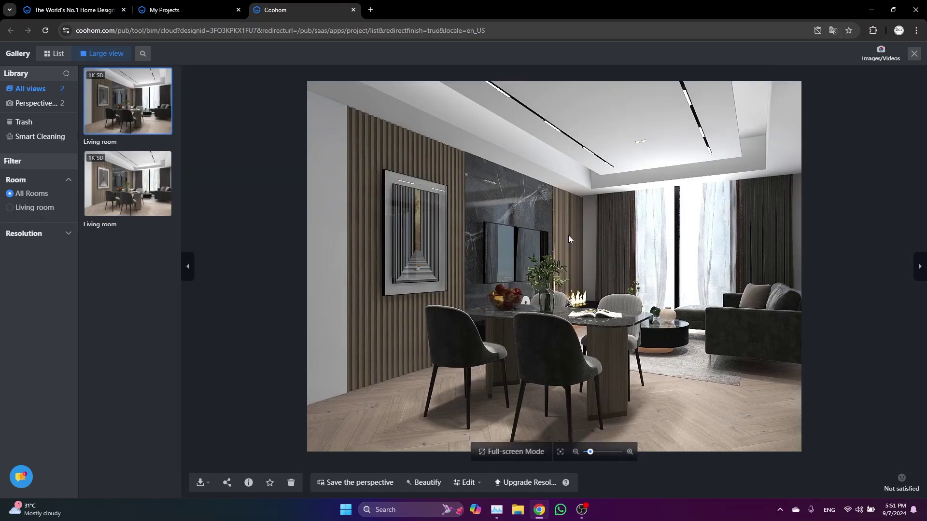
{"action": "scroll", "coordinate": [668, 331], "scroll_direction": "up", "scroll_amount": 3}
{"action": "left_click_drag", "start_coordinate": [668, 331], "coordinate": [599, 295]}
{"action": "scroll", "coordinate": [598, 296], "scroll_direction": "down", "scroll_amount": 3}
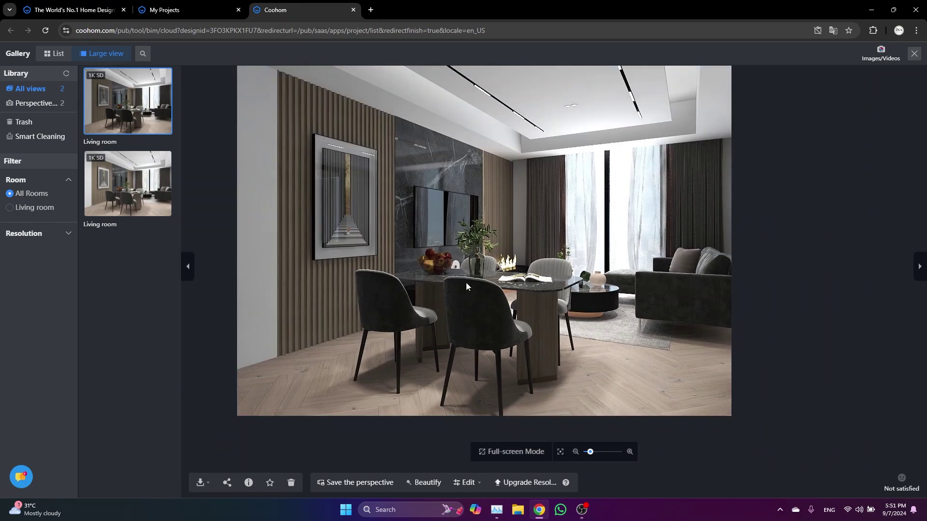
{"action": "scroll", "coordinate": [581, 398], "scroll_direction": "up", "scroll_amount": 2}
{"action": "scroll", "coordinate": [574, 372], "scroll_direction": "down", "scroll_amount": 2}
{"action": "scroll", "coordinate": [563, 296], "scroll_direction": "up", "scroll_amount": 2}
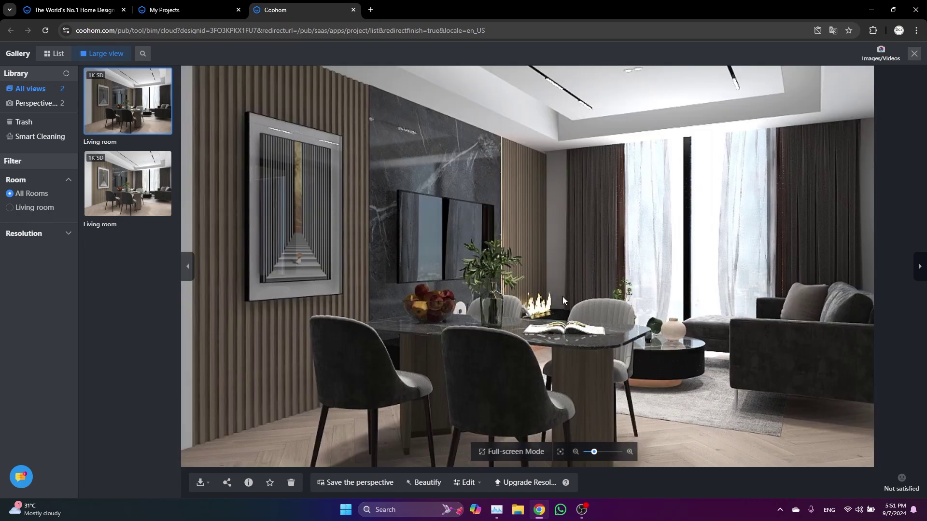
{"action": "scroll", "coordinate": [563, 300], "scroll_direction": "down", "scroll_amount": 1}
{"action": "scroll", "coordinate": [562, 299], "scroll_direction": "down", "scroll_amount": 1}
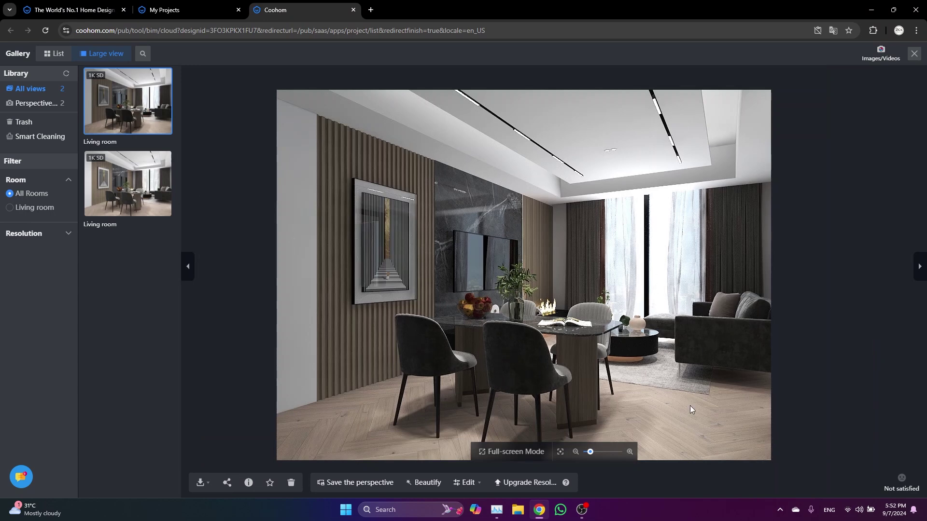
- Return to the design editor and apply the dark marble finish to the plain wall beside the wood slats
{"action": "left_click", "coordinate": [914, 54]}
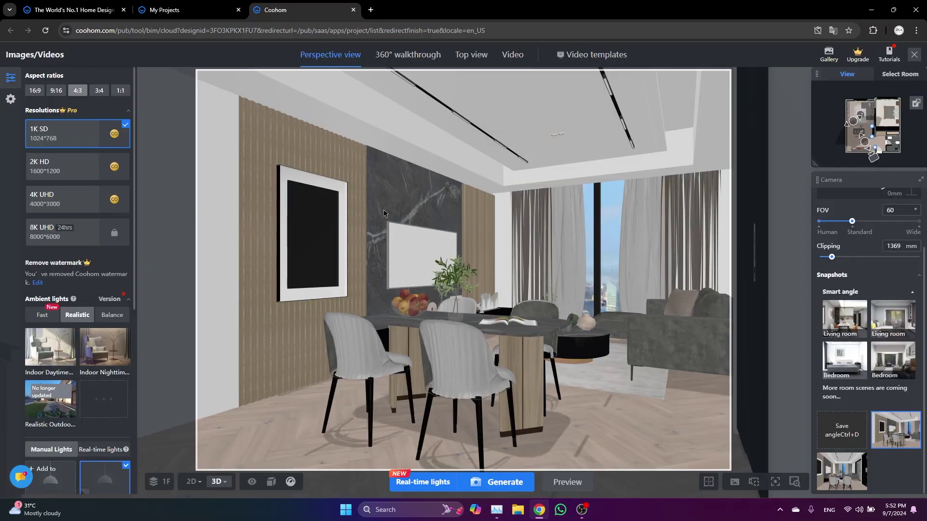
{"action": "left_click", "coordinate": [914, 54]}
{"action": "left_click", "coordinate": [217, 261]}
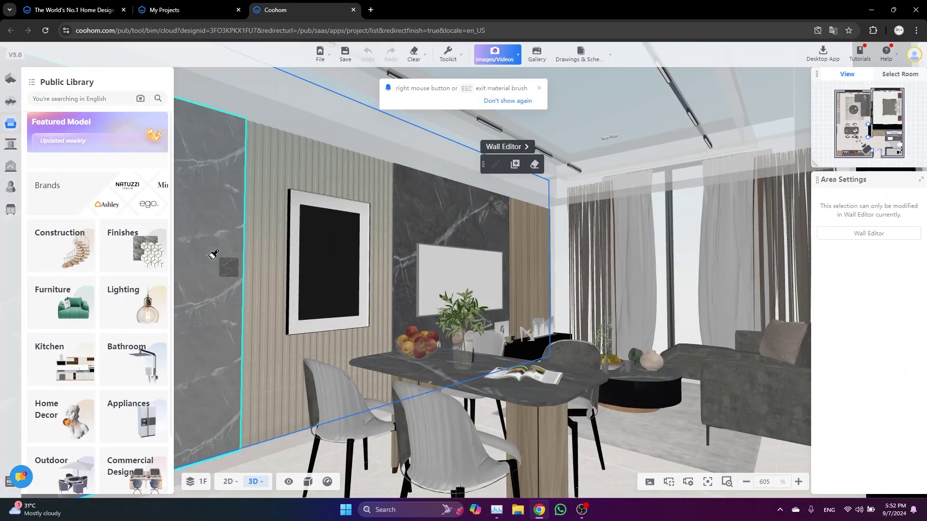
{"action": "key", "text": "ctrl+z"}
{"action": "left_click", "coordinate": [261, 208]}
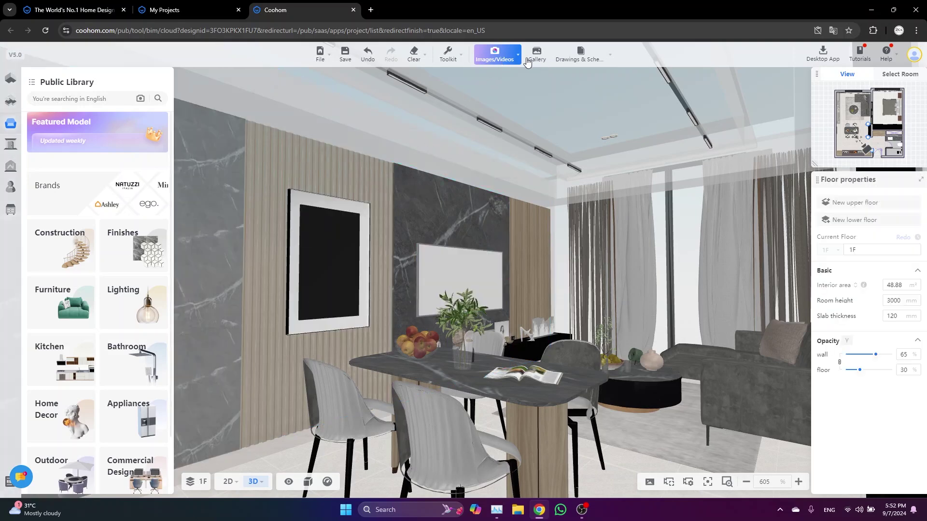
- Reopen the Indoor Daytime(1) manual lights for editing and review the sun's position and brightness settings
{"action": "left_click", "coordinate": [507, 63]}
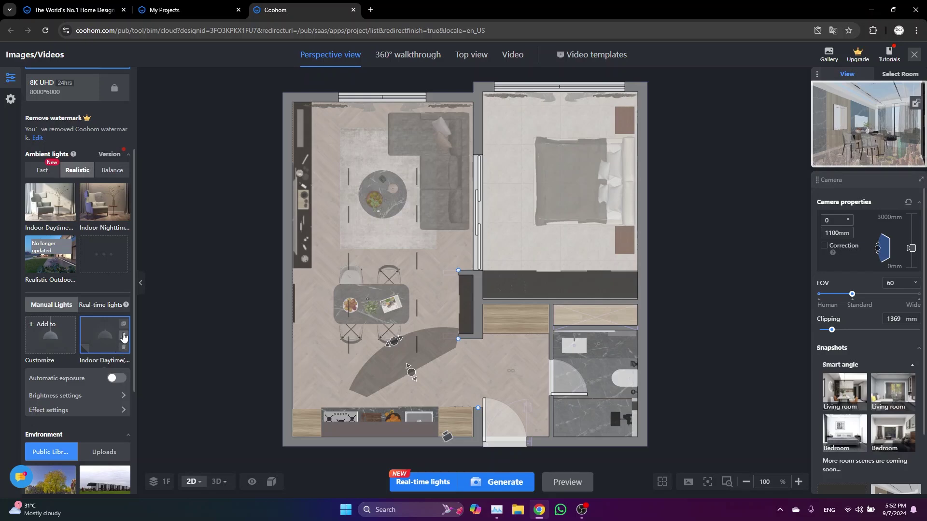
{"action": "left_click", "coordinate": [124, 336]}
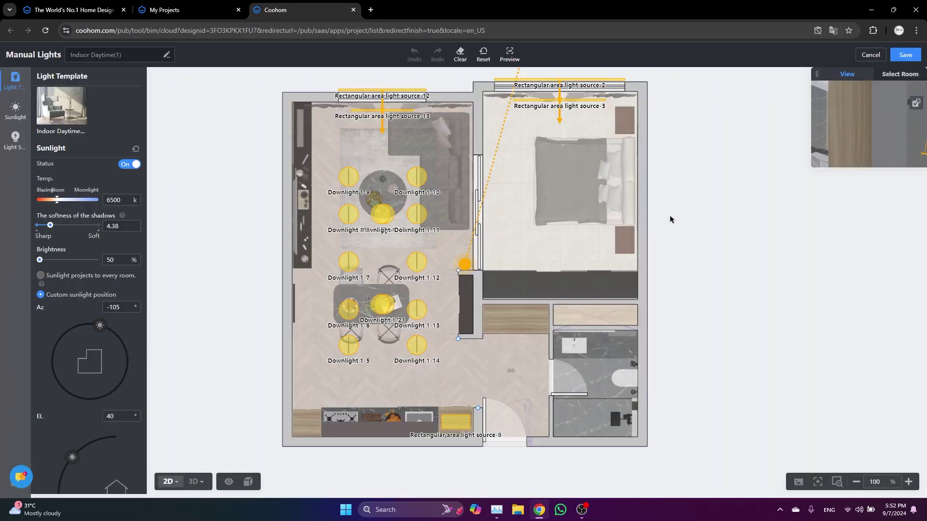
{"action": "scroll", "coordinate": [345, 237], "scroll_direction": "down", "scroll_amount": 3}
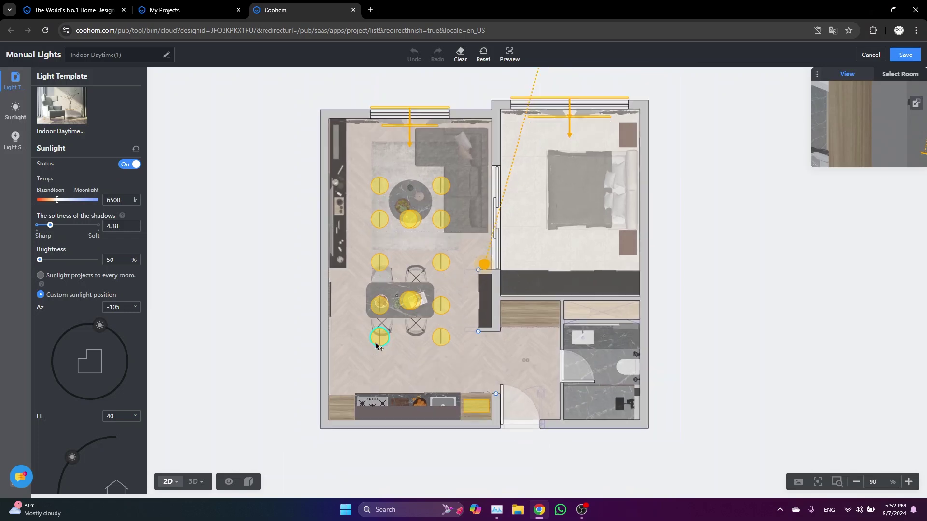
{"action": "left_click_drag", "start_coordinate": [574, 156], "coordinate": [582, 231]}
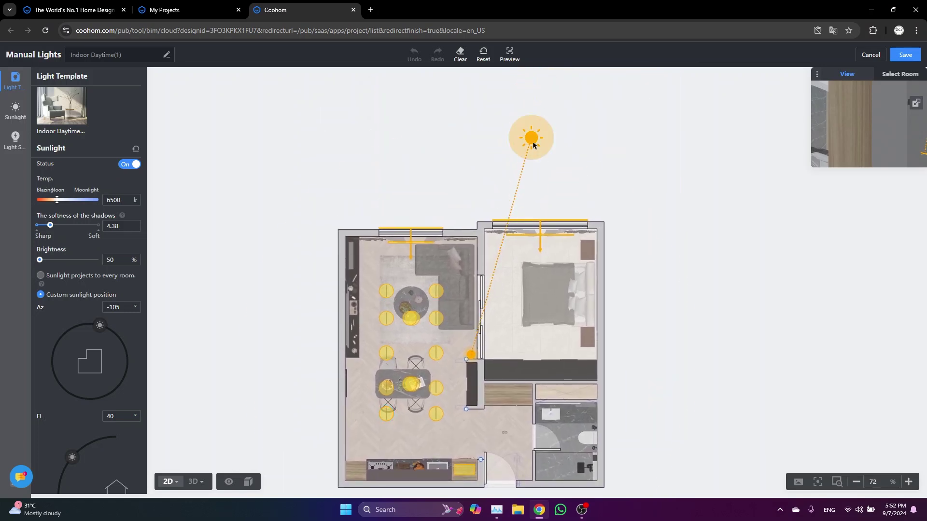
{"action": "left_click", "coordinate": [532, 141]}
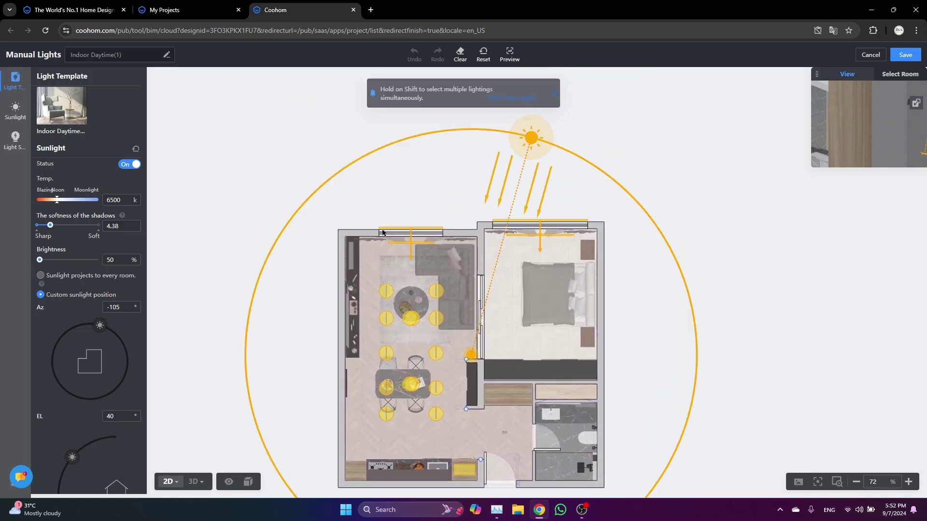
{"action": "double_click", "coordinate": [110, 261]}
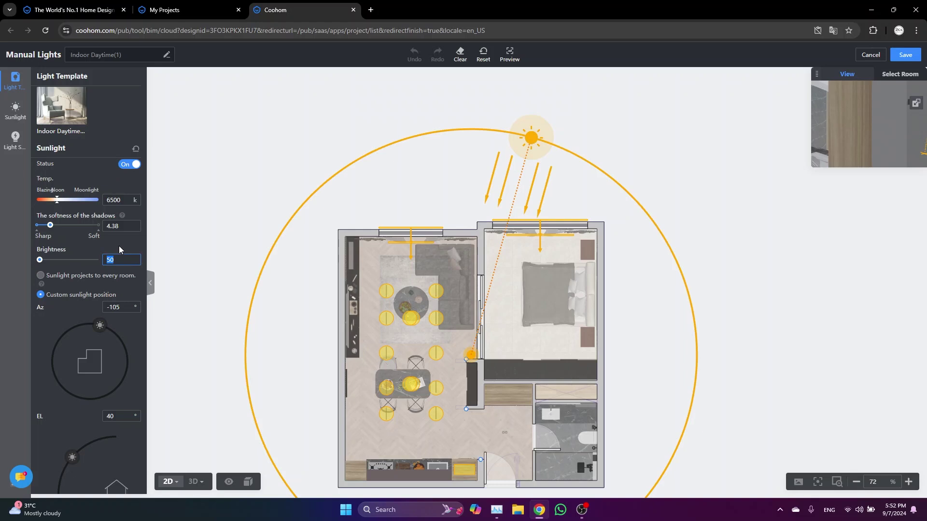
{"action": "left_click", "coordinate": [642, 283]}
{"action": "scroll", "coordinate": [635, 306], "scroll_direction": "up", "scroll_amount": 1}
{"action": "left_click_drag", "start_coordinate": [635, 306], "coordinate": [668, 243]}
- Duplicate the rectangular light inside the living room window and place the copy between the coffee table and dining table
{"action": "left_click", "coordinate": [428, 178]}
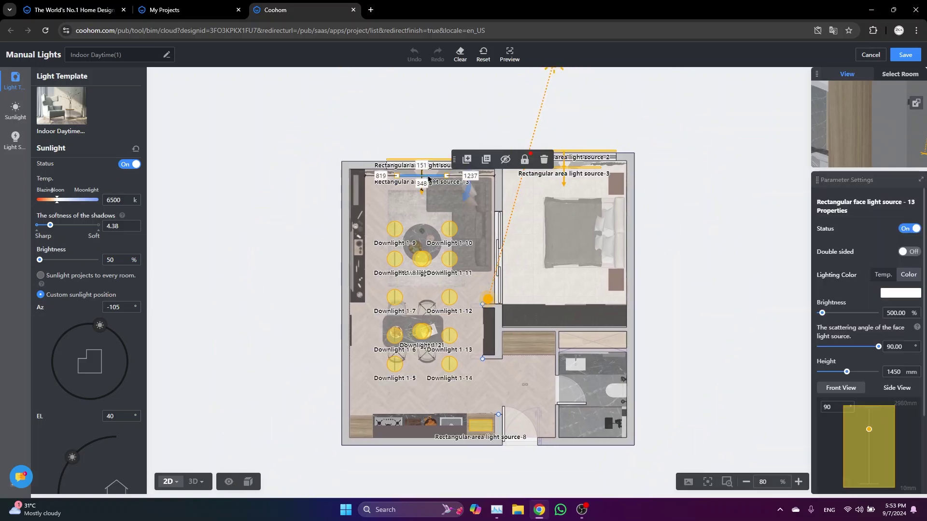
{"action": "key", "text": "ctrl+c"}
{"action": "key", "text": "ctrl+v"}
{"action": "left_click_drag", "start_coordinate": [448, 250], "coordinate": [397, 285]}
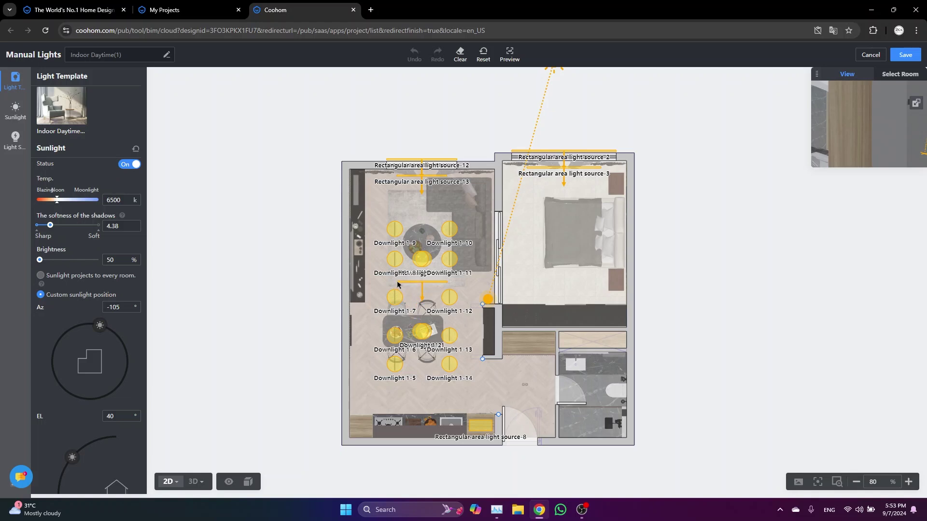
{"action": "left_click", "coordinate": [396, 285]}
{"action": "scroll", "coordinate": [422, 282], "scroll_direction": "up", "scroll_amount": 2}
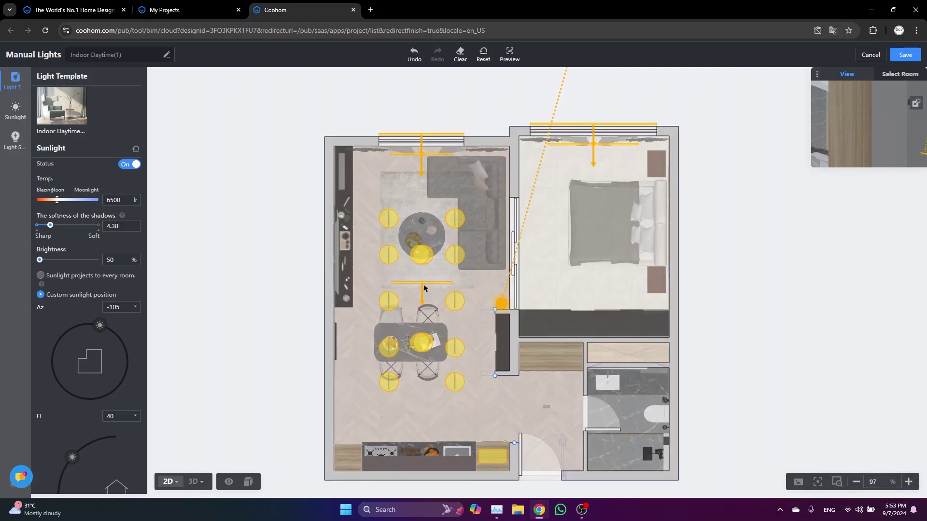
- Resize the copied rectangular light in the 3D walk view to 923 mm length and 1025 mm width
{"action": "left_click", "coordinate": [196, 485]}
{"action": "left_click", "coordinate": [197, 487]}
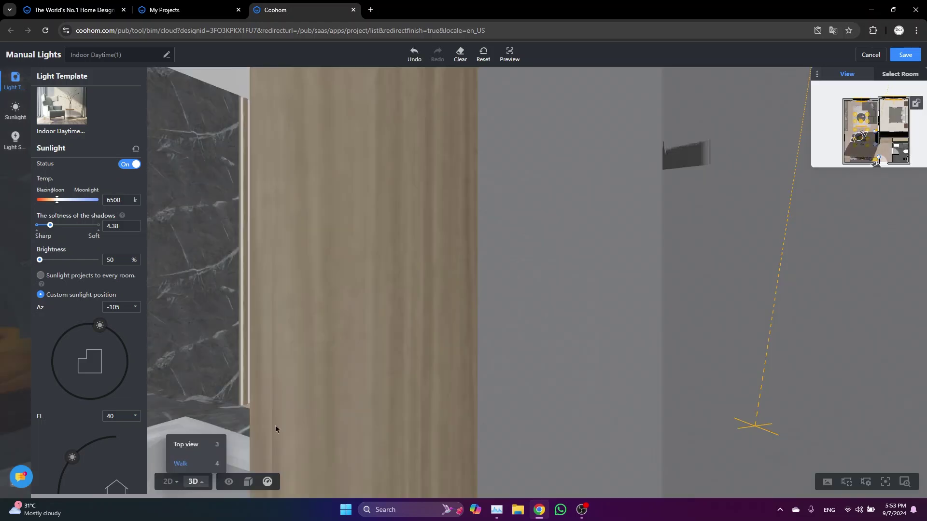
{"action": "left_click_drag", "start_coordinate": [623, 306], "coordinate": [518, 324]}
{"action": "right_click_drag", "start_coordinate": [518, 324], "coordinate": [538, 319]}
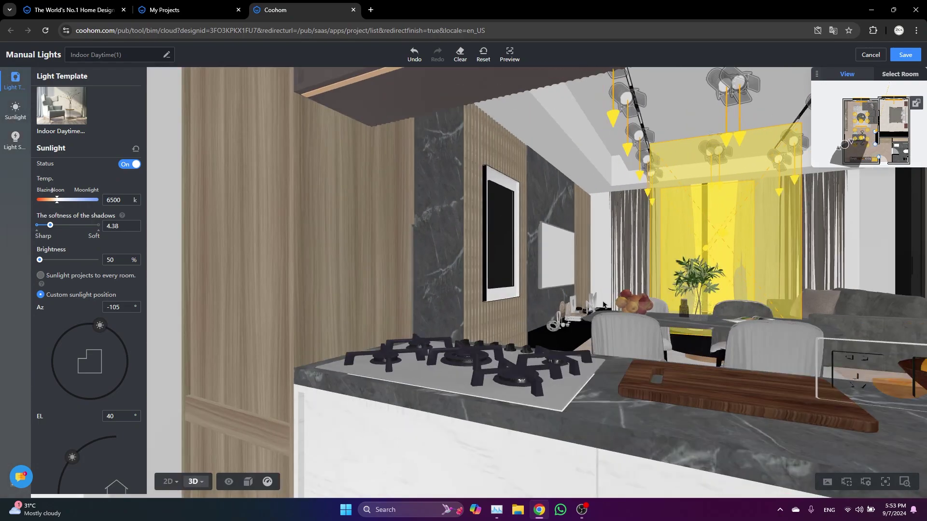
{"action": "right_click_drag", "start_coordinate": [395, 331], "coordinate": [628, 241]}
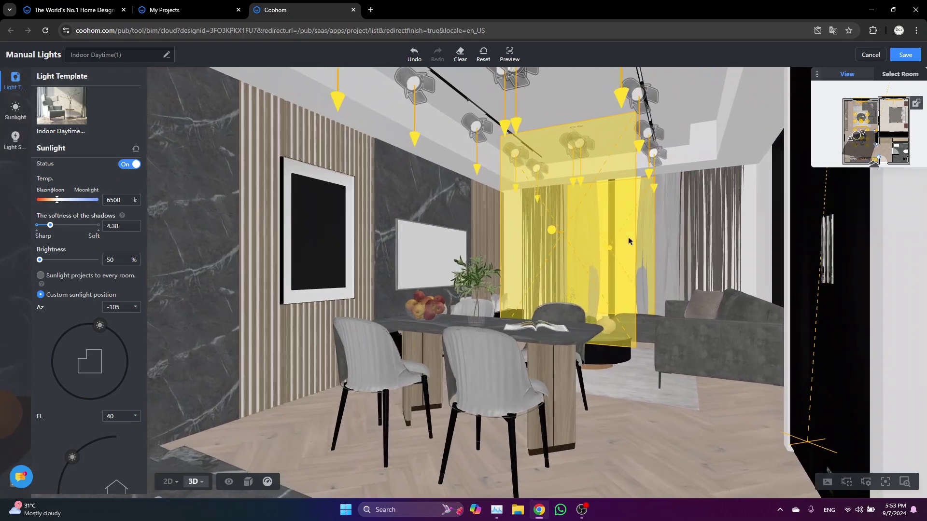
{"action": "left_click", "coordinate": [565, 240]}
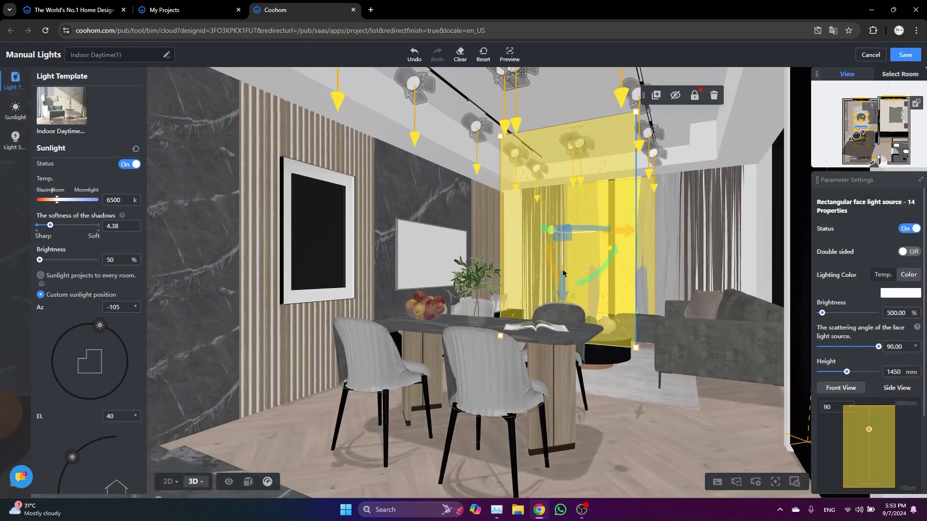
{"action": "scroll", "coordinate": [858, 367], "scroll_direction": "down", "scroll_amount": 3}
{"action": "left_click_drag", "start_coordinate": [823, 410], "coordinate": [821, 434]}
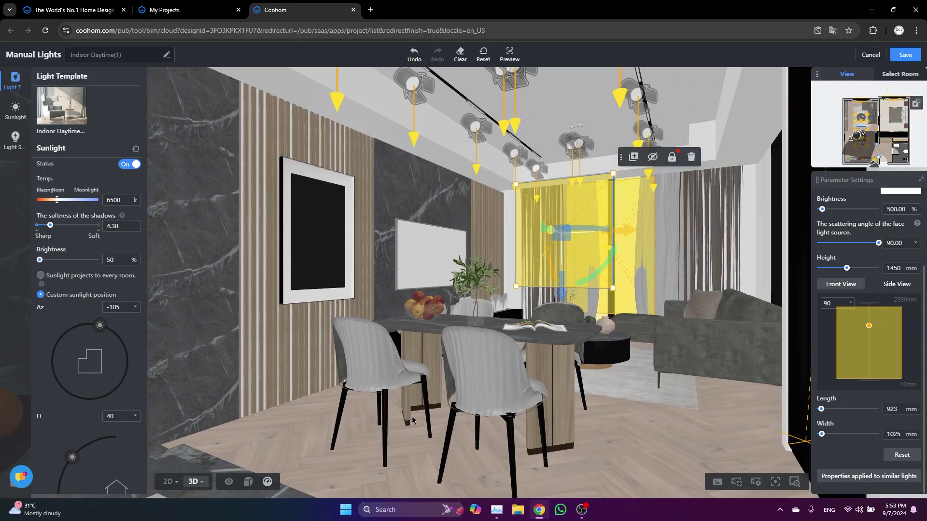
- Place a new basic rectangular light between the dining table and kitchen counter in the floor plan, then shrink and reposition it
{"action": "left_click", "coordinate": [168, 483]}
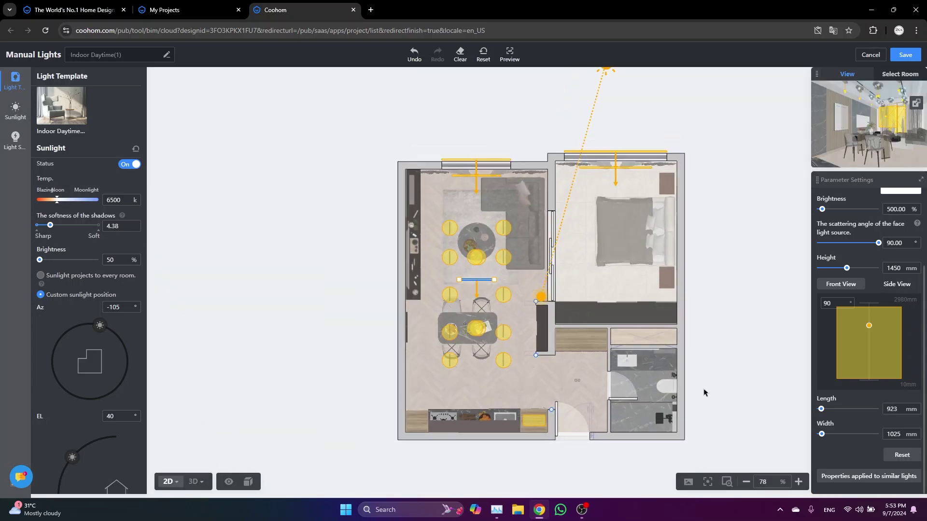
{"action": "left_click", "coordinate": [15, 138]}
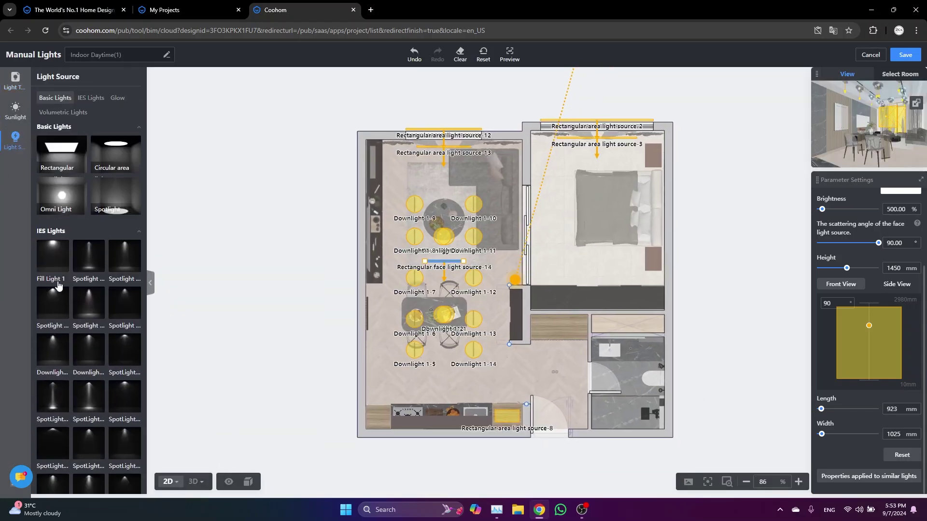
{"action": "left_click", "coordinate": [63, 157]}
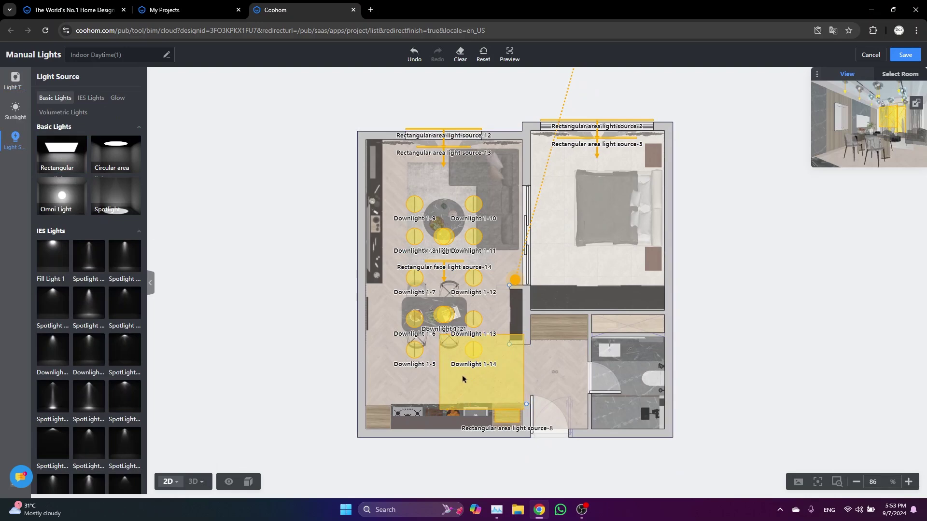
{"action": "left_click", "coordinate": [437, 378]}
{"action": "scroll", "coordinate": [435, 377], "scroll_direction": "up", "scroll_amount": 3}
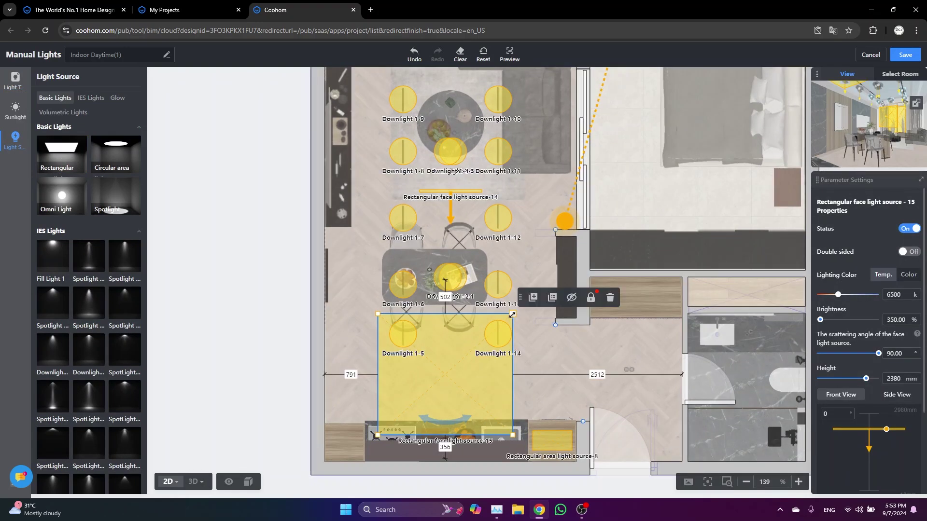
{"action": "left_click_drag", "start_coordinate": [513, 314], "coordinate": [514, 375]}
{"action": "left_click_drag", "start_coordinate": [453, 396], "coordinate": [455, 372]}
{"action": "left_click_drag", "start_coordinate": [380, 413], "coordinate": [385, 393]}
{"action": "left_click_drag", "start_coordinate": [442, 381], "coordinate": [426, 388]}
- Check the new kitchen-side rectangular light from several directions in the 3D view
{"action": "left_click", "coordinate": [194, 481]}
{"action": "right_click_drag", "start_coordinate": [270, 348], "coordinate": [549, 392]}
{"action": "left_click_drag", "start_coordinate": [505, 162], "coordinate": [502, 251]}
{"action": "left_click_drag", "start_coordinate": [524, 283], "coordinate": [499, 212]}
{"action": "left_click_drag", "start_coordinate": [668, 326], "coordinate": [473, 324]}
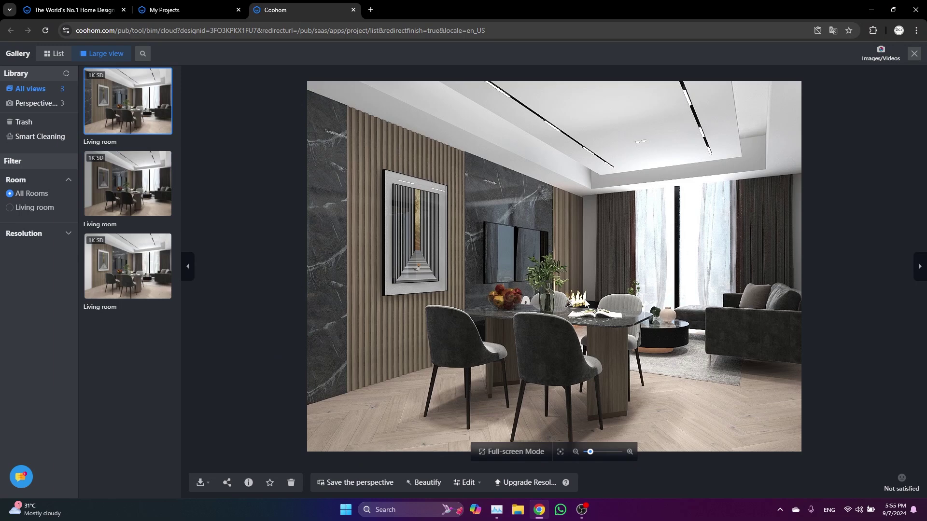
- Compare the two newest dining area renders in the gallery
{"action": "left_click", "coordinate": [133, 192]}
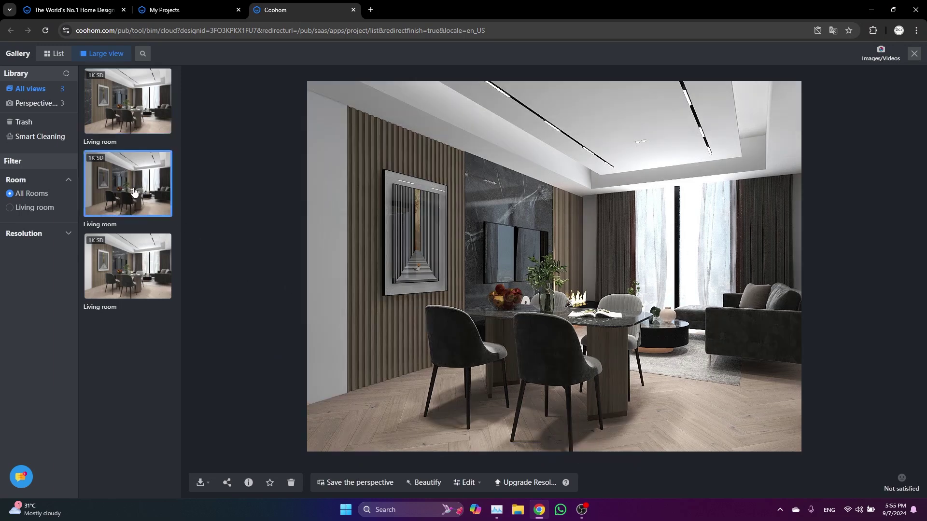
{"action": "left_click", "coordinate": [130, 109]}
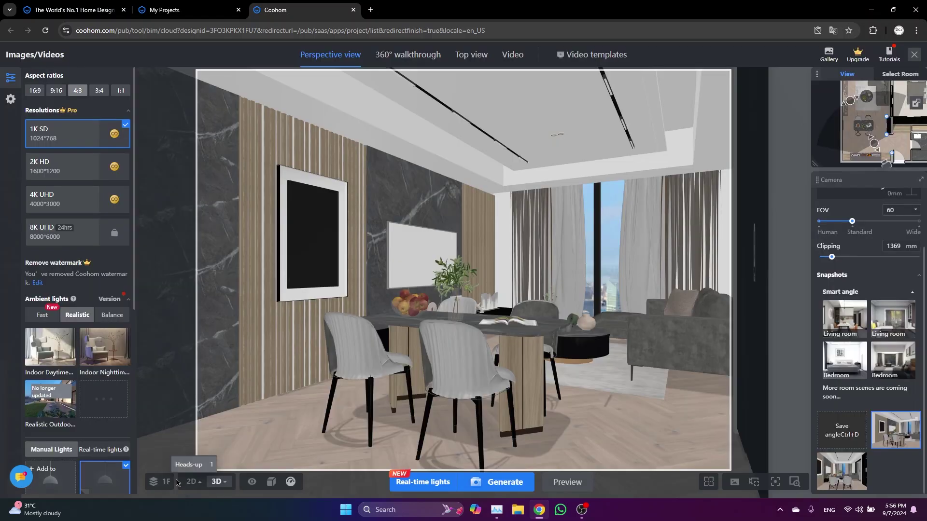
- Select the living and dining room downlights, including those over both tables, together with the kitchen-side rectangular light in the manual lights floor plan
{"action": "left_click", "coordinate": [191, 485]}
{"action": "left_click", "coordinate": [421, 215], "text": "shift"}
{"action": "left_click", "coordinate": [427, 265], "text": "shift"}
{"action": "left_click", "coordinate": [499, 215], "text": "shift"}
{"action": "left_click", "coordinate": [504, 267], "text": "shift"}
{"action": "left_click", "coordinate": [493, 310], "text": "shift"}
{"action": "scroll", "coordinate": [463, 249], "scroll_direction": "up", "scroll_amount": 5}
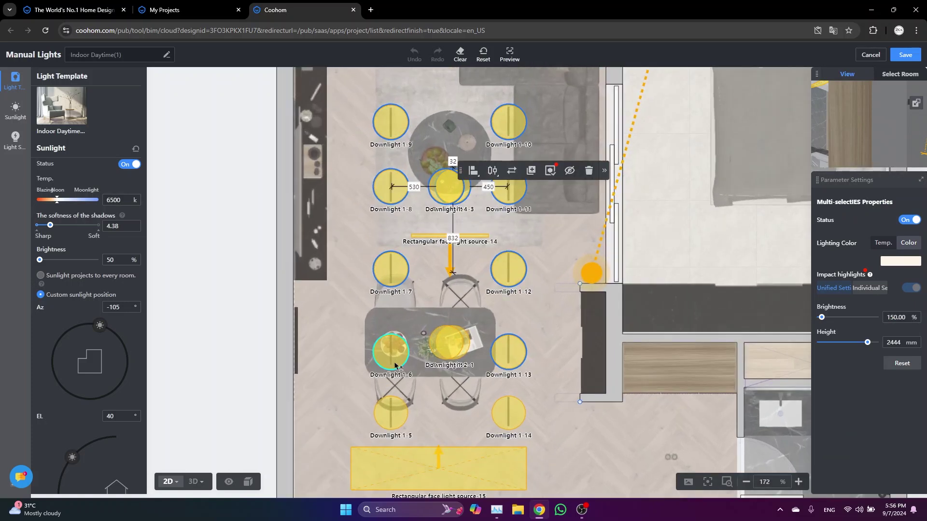
{"action": "left_click", "coordinate": [395, 365], "text": "shift"}
{"action": "left_click", "coordinate": [392, 414], "text": "shift"}
{"action": "left_click", "coordinate": [514, 415], "text": "shift"}
{"action": "scroll", "coordinate": [461, 334], "scroll_direction": "down", "scroll_amount": 5}
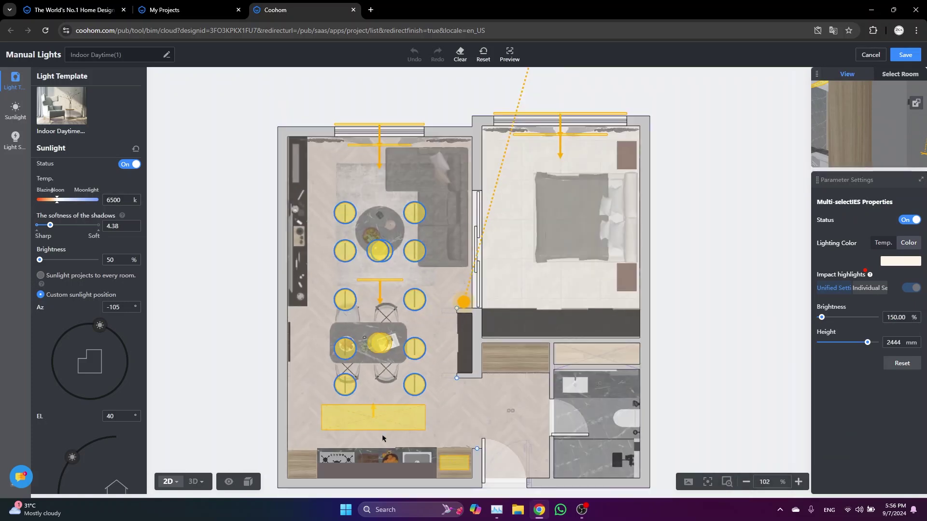
{"action": "left_click", "coordinate": [415, 414], "text": "shift"}
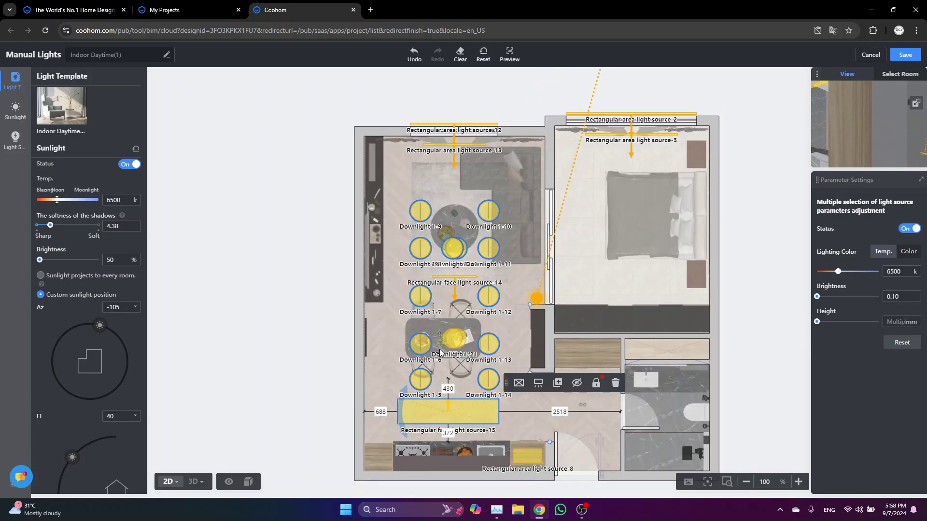
{"action": "scroll", "coordinate": [458, 345], "scroll_direction": "up", "scroll_amount": 1}
{"action": "left_click_drag", "start_coordinate": [458, 345], "coordinate": [466, 341]}
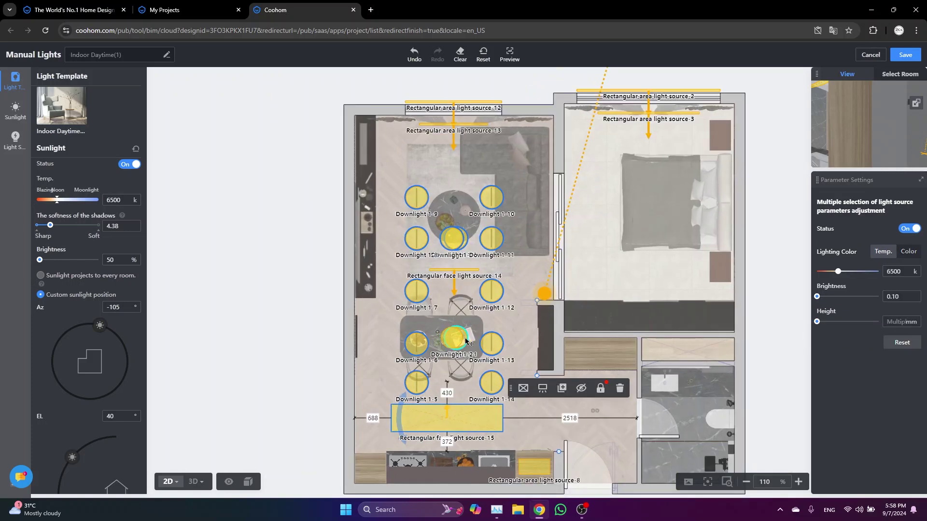
{"action": "left_click", "coordinate": [466, 341], "text": "shift"}
{"action": "left_click", "coordinate": [451, 343], "text": "shift"}
- Lower the color temperature of the selected lights and set their shared brightness to 50
{"action": "left_click", "coordinate": [883, 252]}
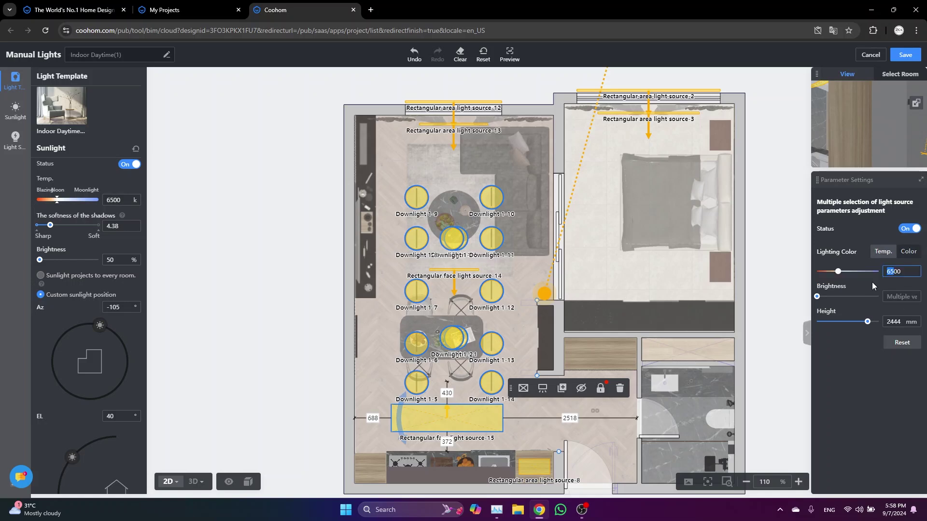
{"action": "type", "text": "5"}
{"action": "key", "text": "Return"}
{"action": "left_click", "coordinate": [817, 297]}
{"action": "key", "text": "Tab"}
{"action": "type", "text": "50"}
{"action": "key", "text": "Return"}
- Save the manual lighting and generate a 1K SD perspective render of the dining area in 3D
{"action": "left_click", "coordinate": [905, 55]}
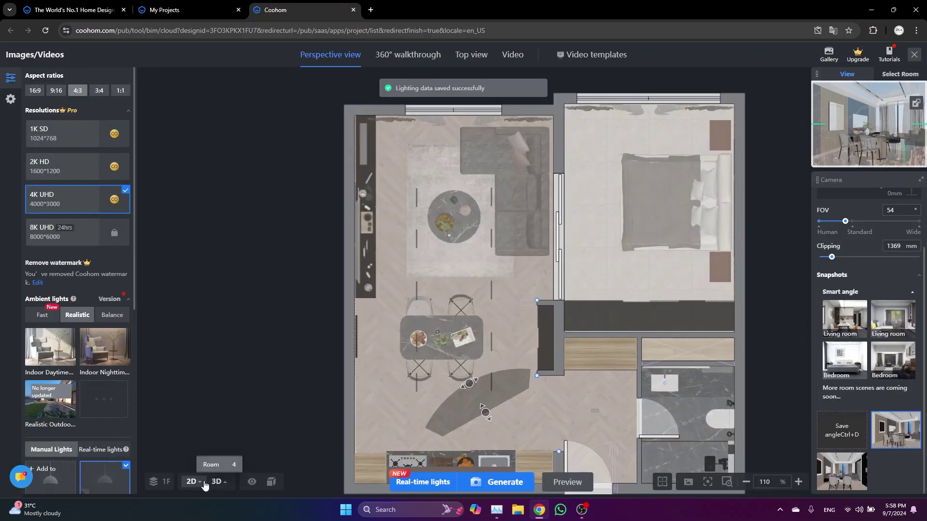
{"action": "left_click", "coordinate": [215, 483]}
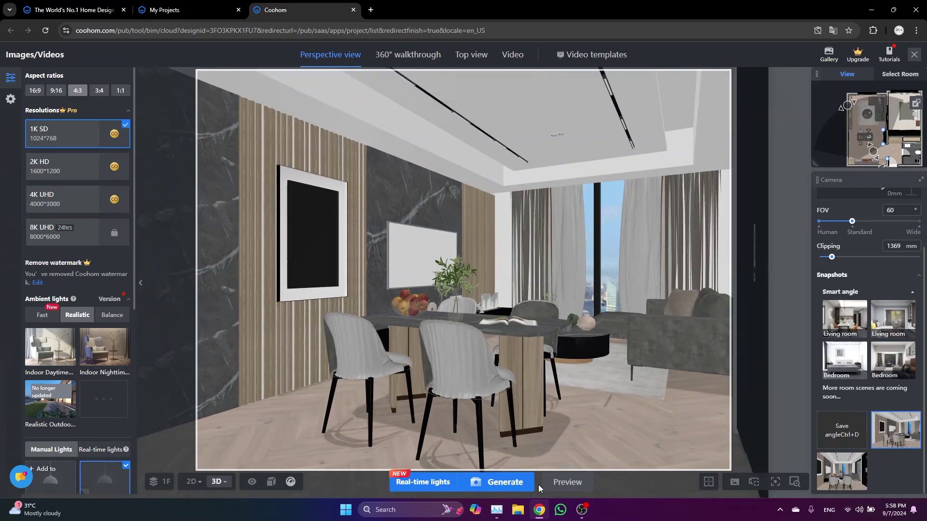
{"action": "left_click", "coordinate": [498, 477]}
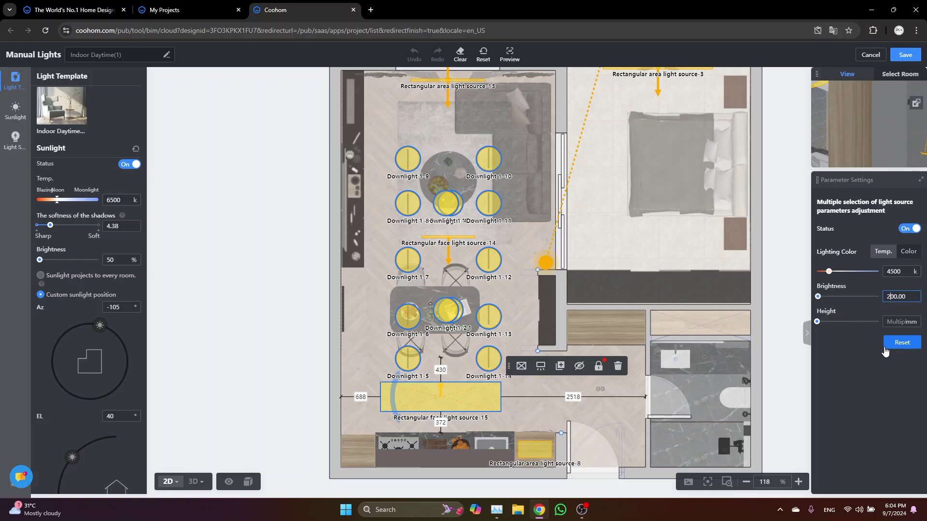
- Set the selected lights' brightness to 200 and change their color temperature
{"action": "left_click", "coordinate": [873, 349]}
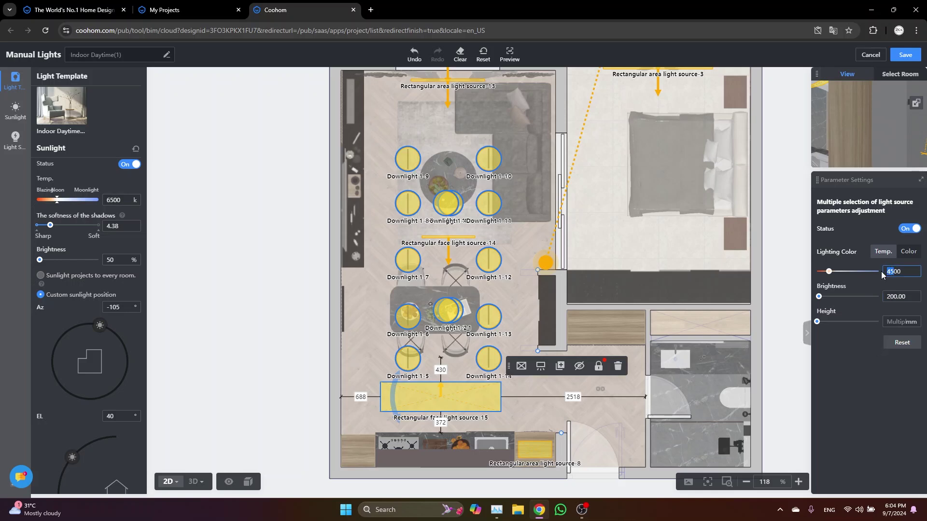
{"action": "type", "text": "0"}
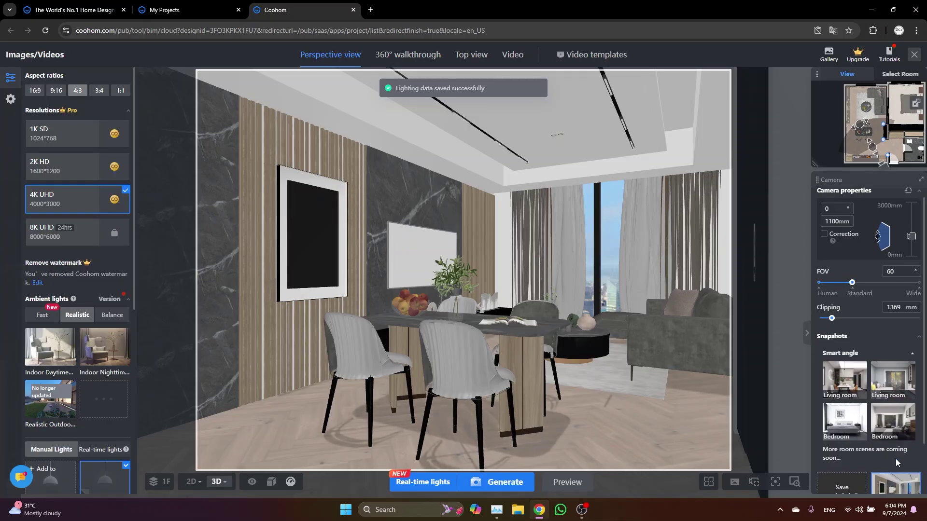
- Choose the saved dining area camera angle and generate its render at 1K SD, 1024*768
{"action": "scroll", "coordinate": [896, 458], "scroll_direction": "down", "scroll_amount": 2}
{"action": "left_click", "coordinate": [905, 432]}
{"action": "left_click", "coordinate": [63, 134]}
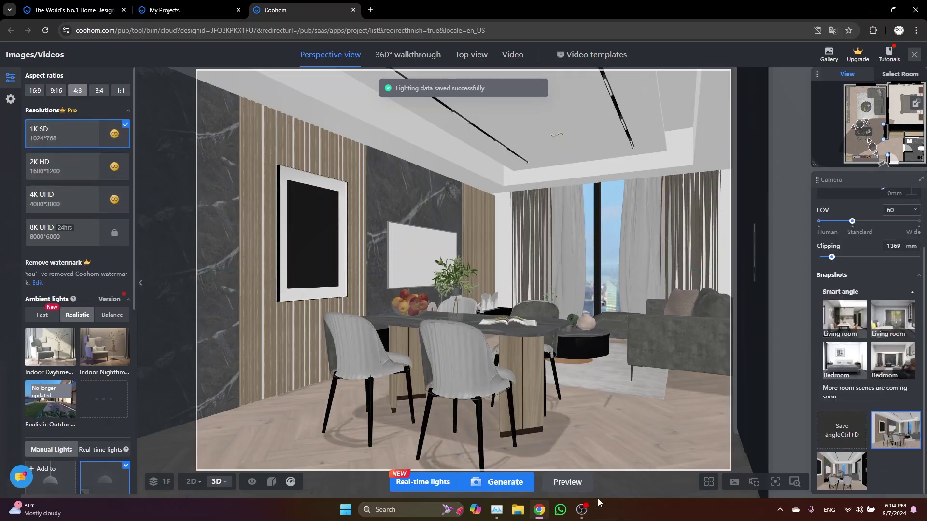
{"action": "left_click", "coordinate": [513, 483]}
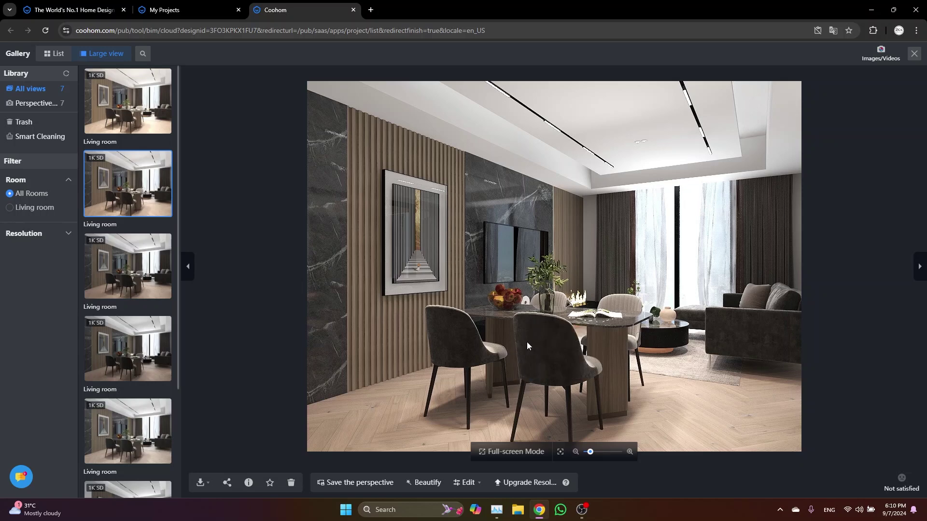
- Examine the newest dining area render up close, checking the furniture, wall finishes and ceiling lighting
{"action": "key", "text": "Left"}
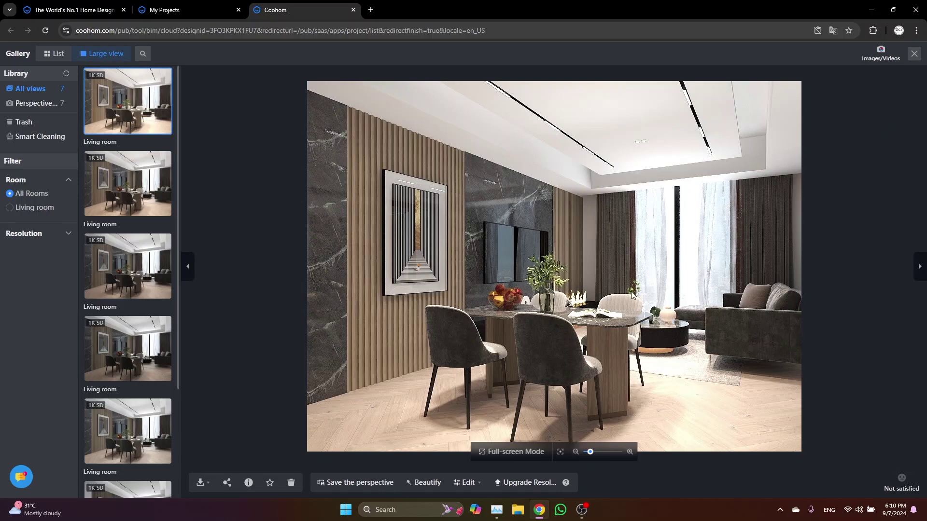
{"action": "scroll", "coordinate": [631, 295], "scroll_direction": "down", "scroll_amount": 2}
{"action": "scroll", "coordinate": [622, 314], "scroll_direction": "up", "scroll_amount": 3}
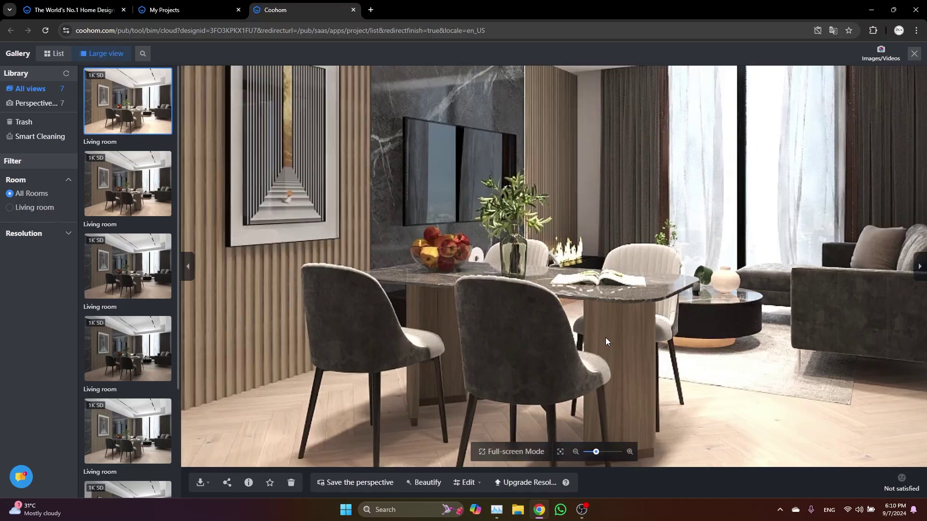
{"action": "scroll", "coordinate": [563, 352], "scroll_direction": "down", "scroll_amount": 1}
{"action": "scroll", "coordinate": [563, 363], "scroll_direction": "down", "scroll_amount": 2}
{"action": "scroll", "coordinate": [697, 161], "scroll_direction": "up", "scroll_amount": 5}
{"action": "scroll", "coordinate": [694, 151], "scroll_direction": "down", "scroll_amount": 1}
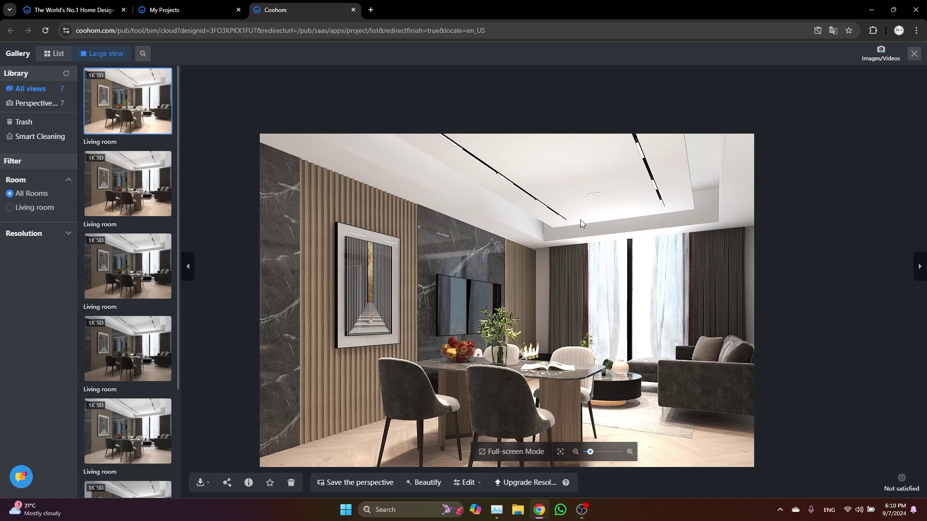
- Return from the gallery to the design, open the living and dining room in the Ceiling Editor and hide the guides
{"action": "left_click", "coordinate": [914, 54]}
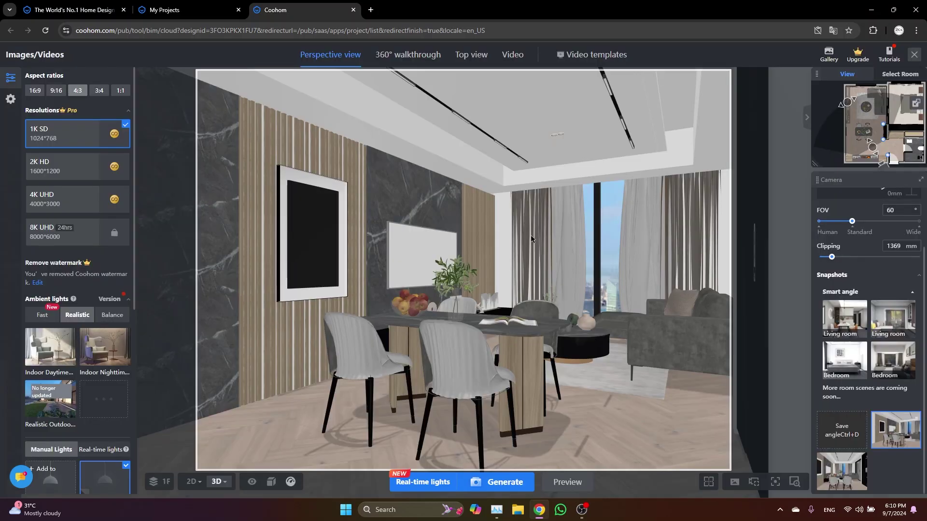
{"action": "left_click", "coordinate": [914, 54]}
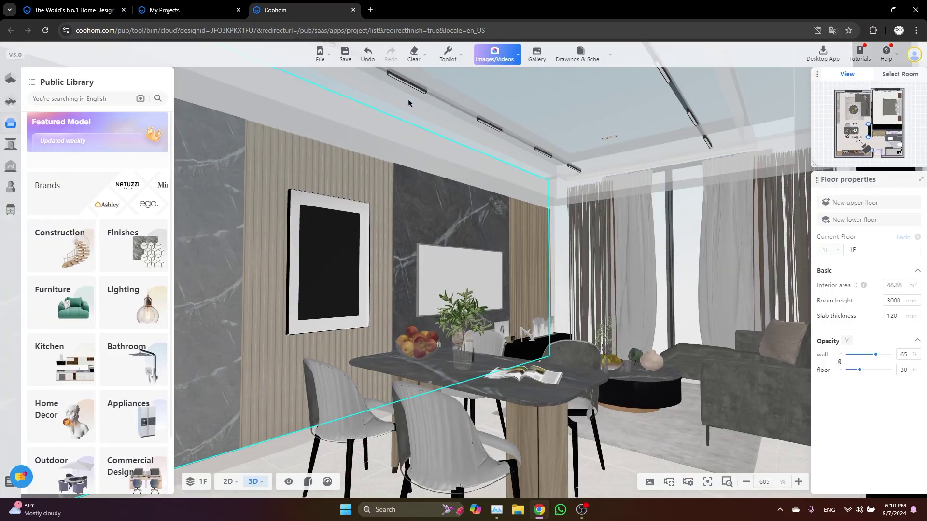
{"action": "left_click", "coordinate": [226, 481]}
{"action": "left_click", "coordinate": [227, 444]}
{"action": "left_click", "coordinate": [399, 307]}
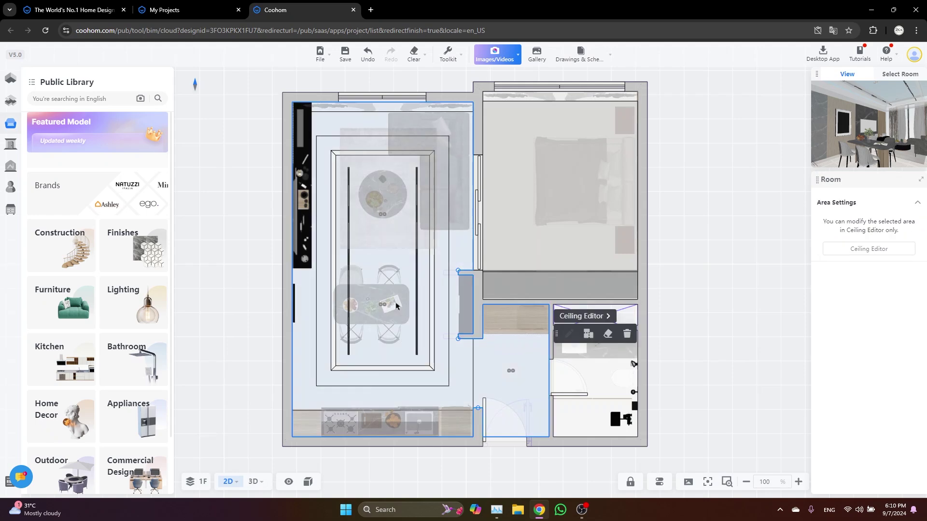
{"action": "left_click", "coordinate": [592, 317]}
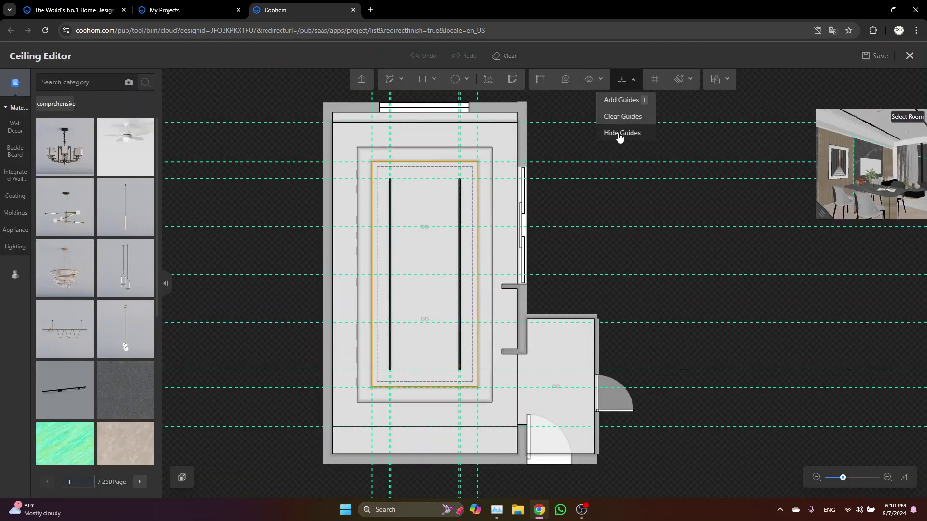
{"action": "left_click", "coordinate": [618, 135]}
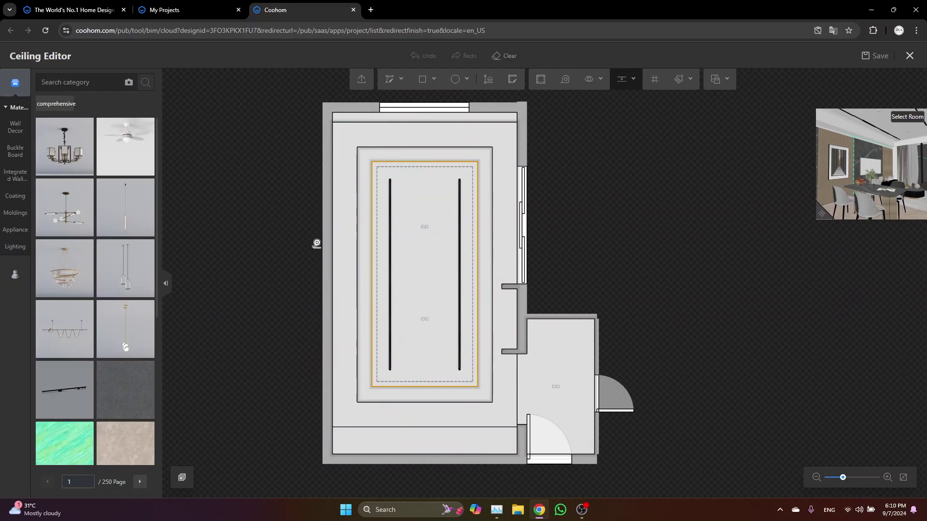
{"action": "key", "text": "Escape"}
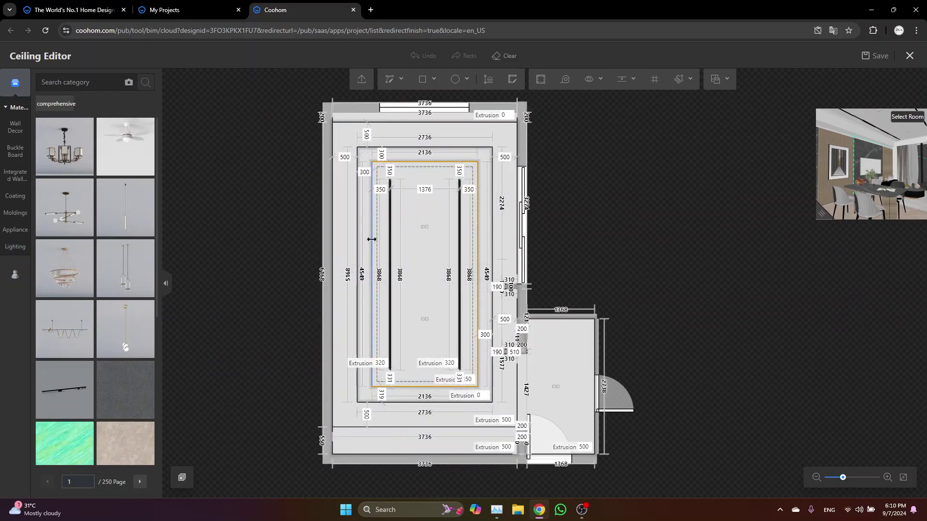
- Select all four edges of the inner recessed ceiling frame and set their light strip brightness to 600%
{"action": "left_click", "coordinate": [373, 244]}
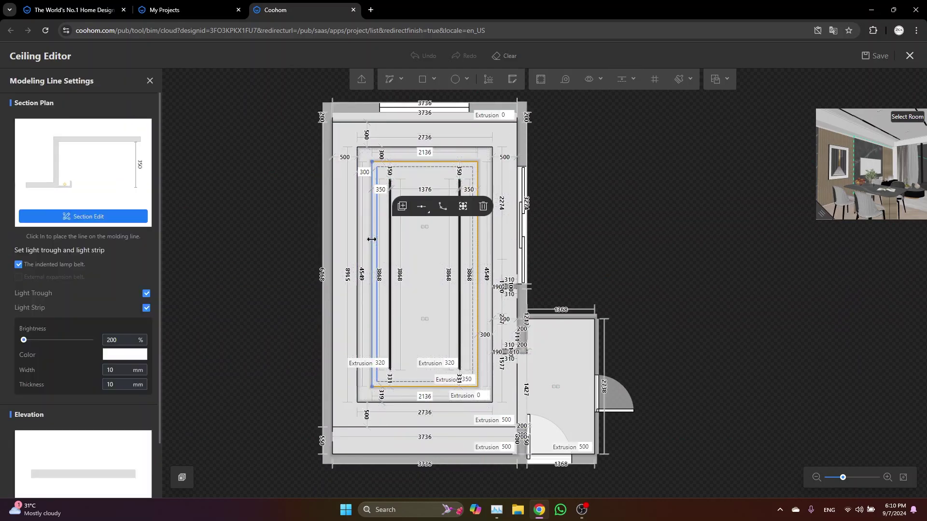
{"action": "left_click", "coordinate": [428, 163], "text": "ctrl"}
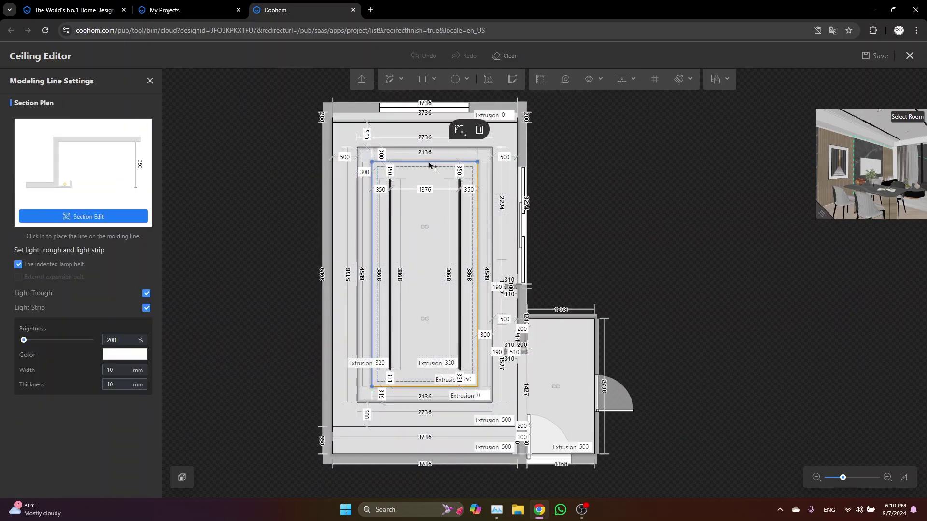
{"action": "left_click", "coordinate": [478, 225], "text": "ctrl"}
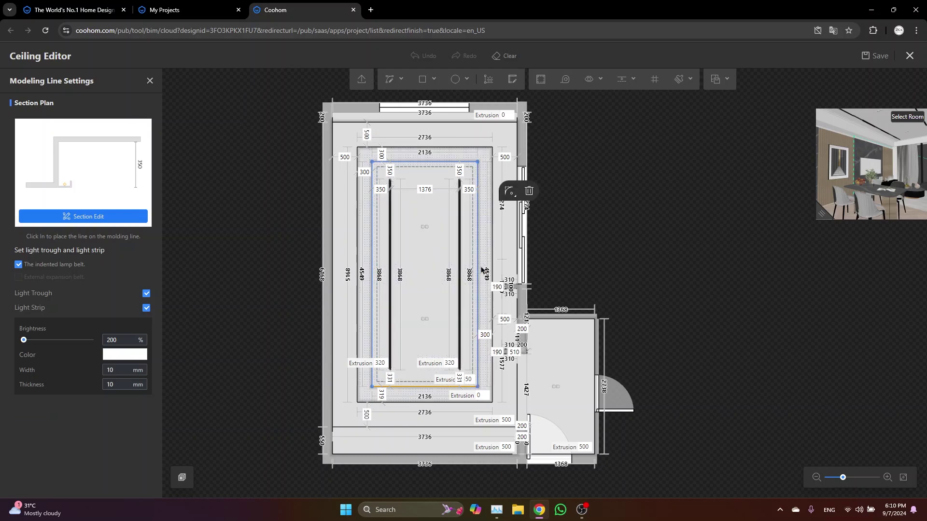
{"action": "left_click", "coordinate": [447, 387], "text": "shift"}
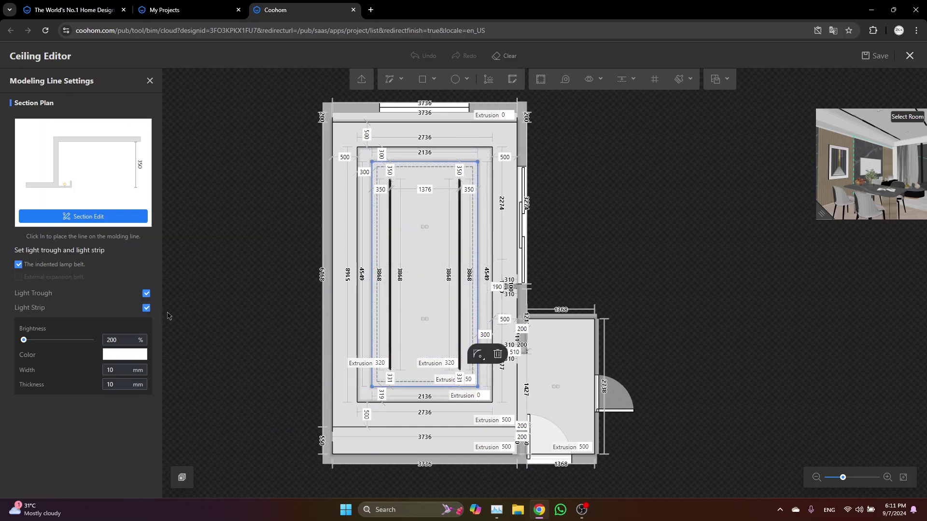
{"action": "left_click_drag", "start_coordinate": [122, 340], "coordinate": [59, 342]}
{"action": "type", "text": "600"}
{"action": "key", "text": "Return"}
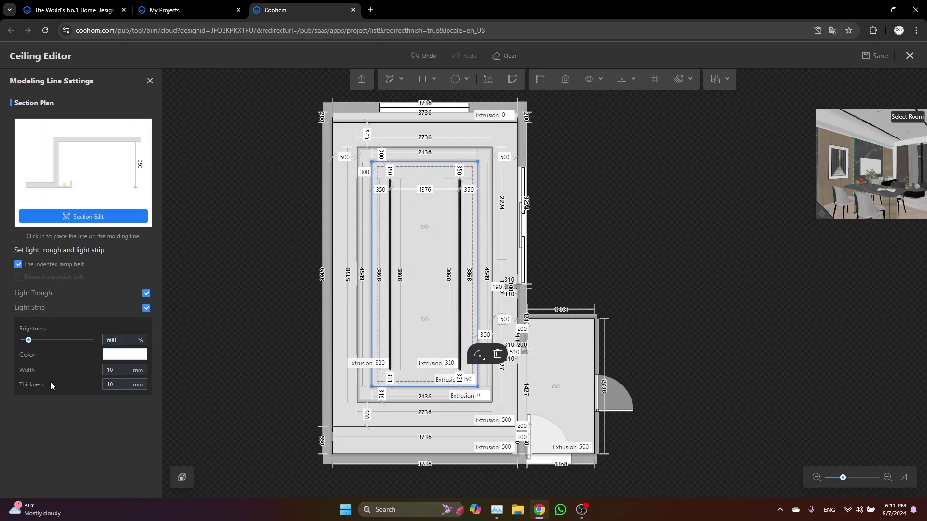
- Set the light strip color of the recessed ceiling frame to the warm orange preset #FFCE87
{"action": "left_click", "coordinate": [120, 355]}
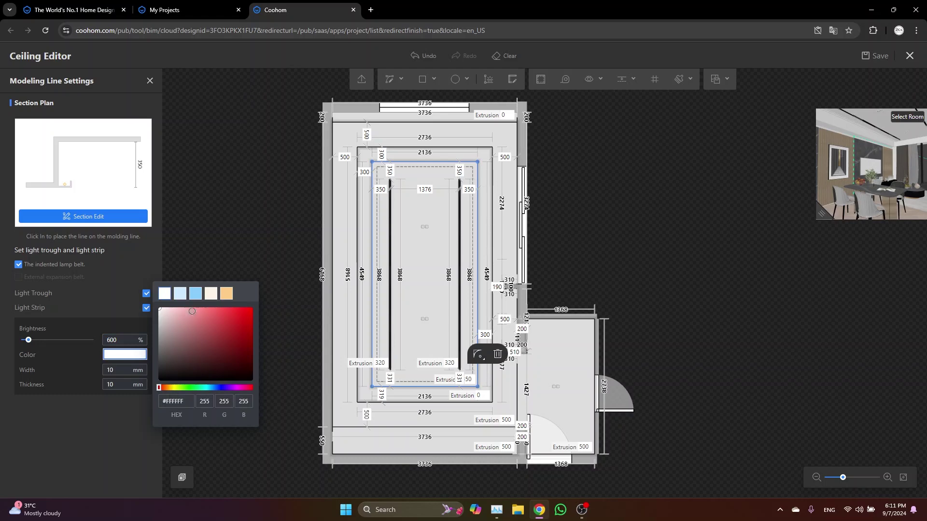
{"action": "left_click", "coordinate": [227, 298]}
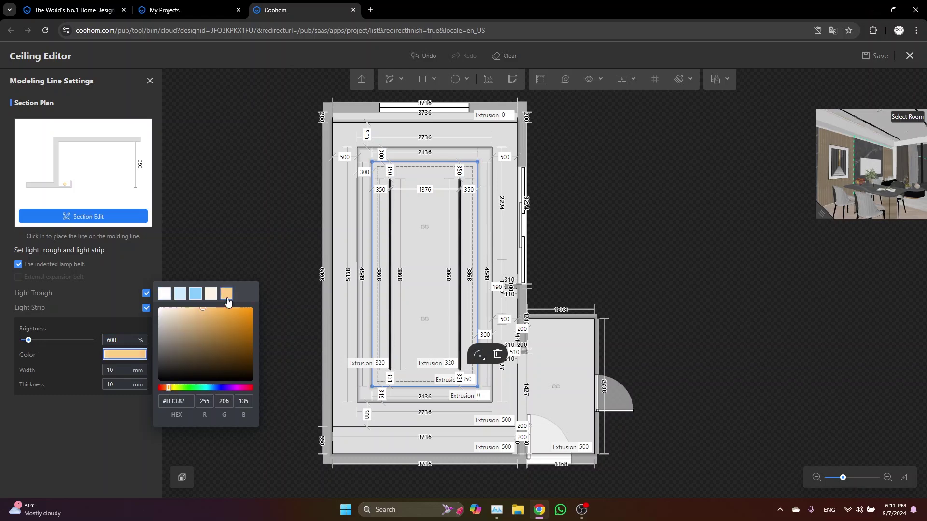
{"action": "left_click", "coordinate": [140, 434]}
- Save the ceiling changes, leave the Ceiling Editor and open the image and video rendering workspace
{"action": "key", "text": "ctrl+s"}
{"action": "left_click", "coordinate": [909, 56]}
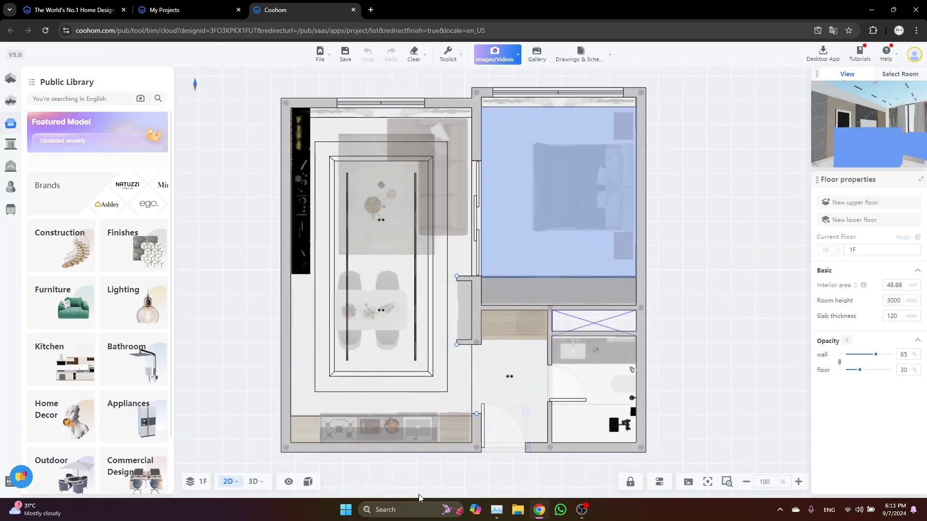
{"action": "mouse_move", "coordinate": [494, 54]}
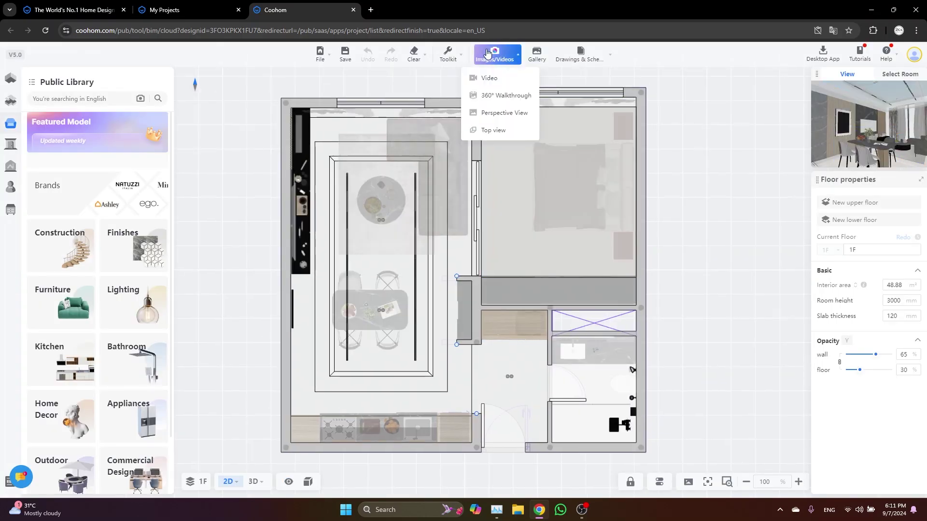
{"action": "left_click", "coordinate": [499, 78]}
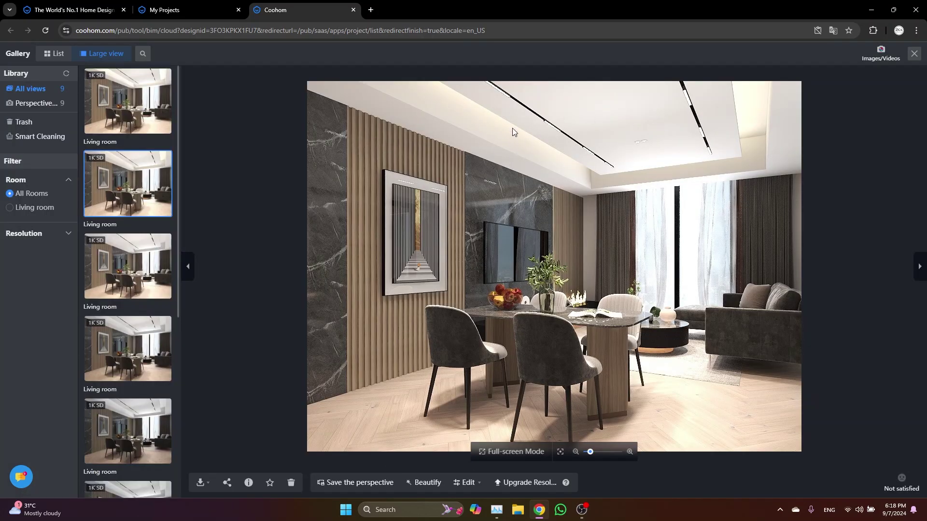
- Examine the new dining area render with the warm ceiling light strip at different magnifications
{"action": "scroll", "coordinate": [492, 170], "scroll_direction": "down", "scroll_amount": 6}
{"action": "scroll", "coordinate": [532, 216], "scroll_direction": "up", "scroll_amount": 3}
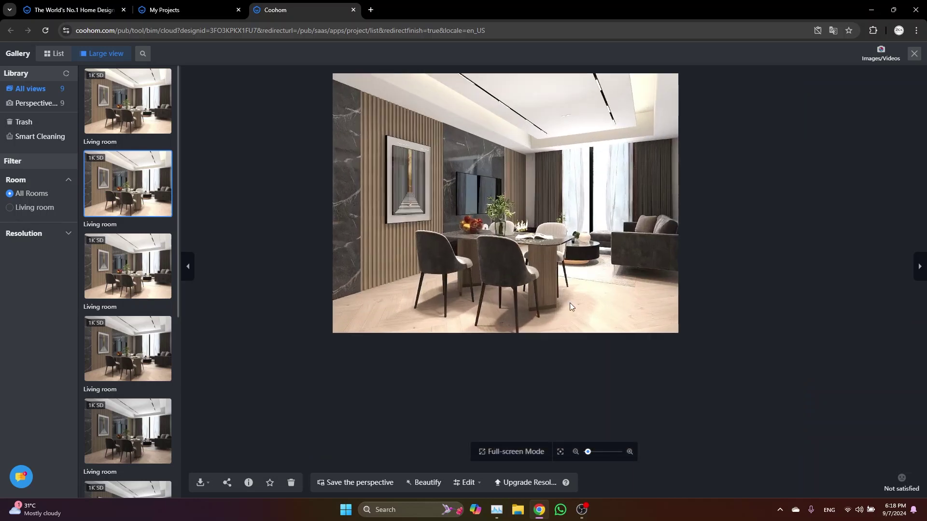
{"action": "scroll", "coordinate": [600, 351], "scroll_direction": "down", "scroll_amount": 2}
{"action": "scroll", "coordinate": [516, 219], "scroll_direction": "up", "scroll_amount": 2}
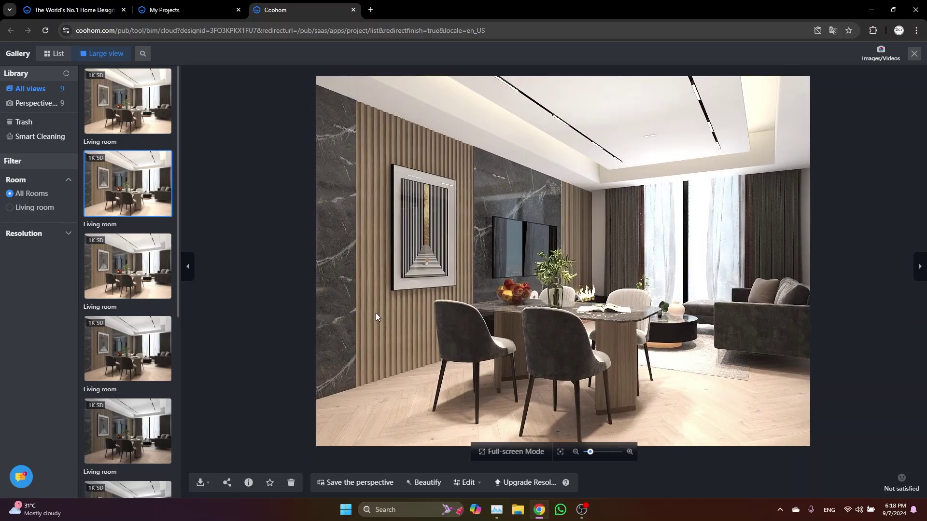
- Leave the render gallery and set the render resolution of the dining area view to 4K UHD
{"action": "scroll", "coordinate": [375, 312], "scroll_direction": "down", "scroll_amount": 2}
{"action": "scroll", "coordinate": [372, 315], "scroll_direction": "up", "scroll_amount": 1}
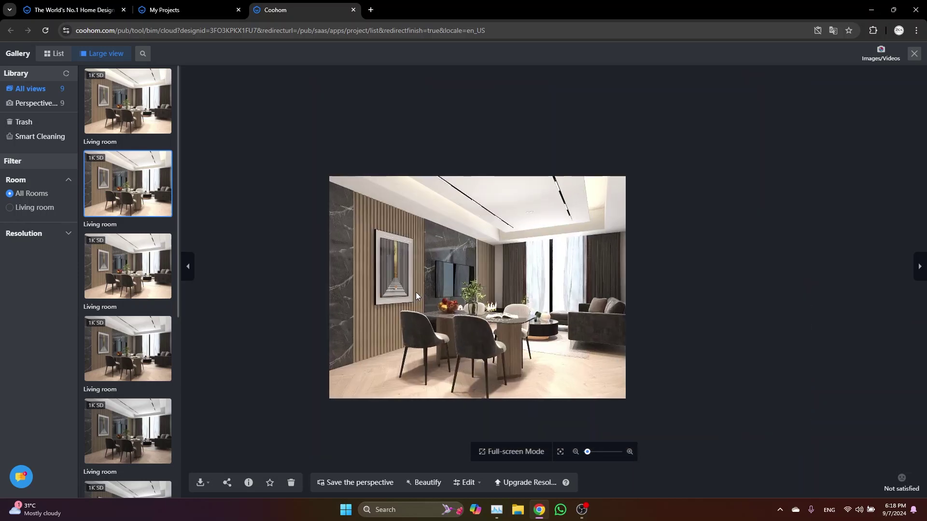
{"action": "left_click", "coordinate": [913, 54]}
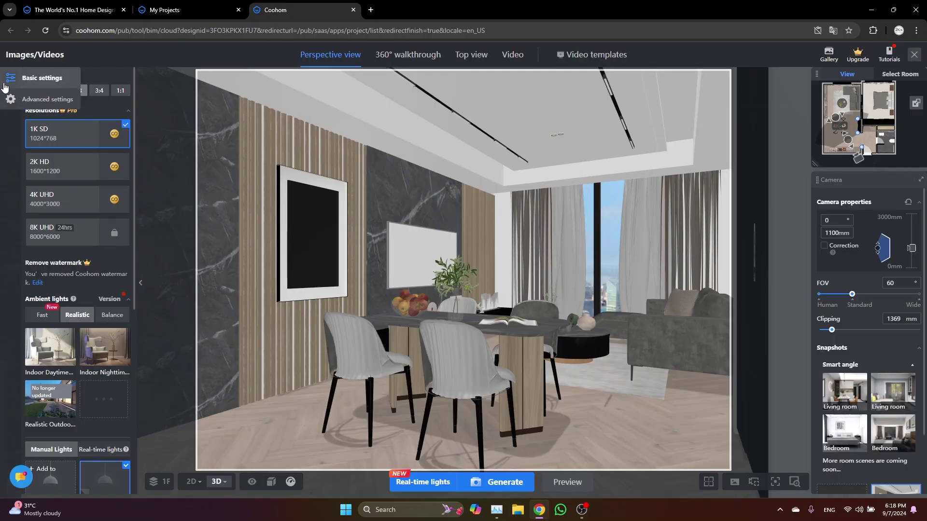
{"action": "left_click", "coordinate": [41, 199]}
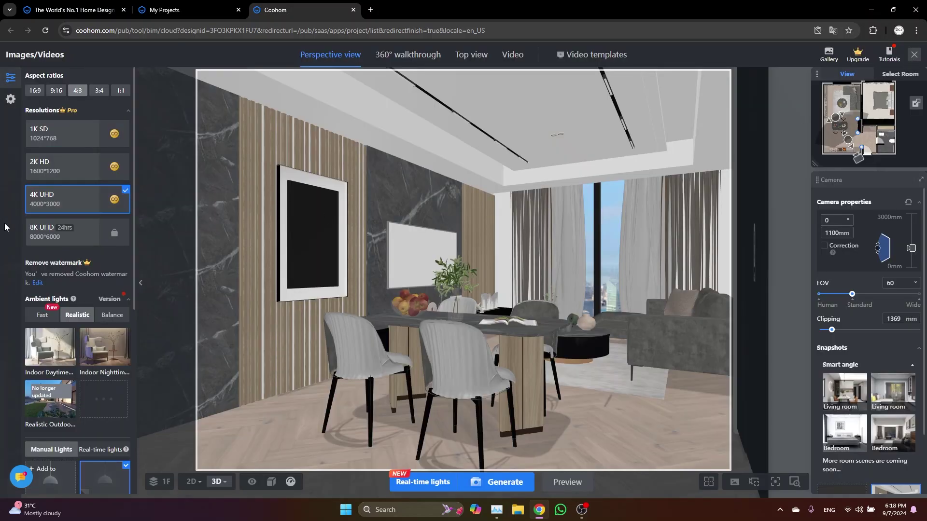
- Enable specular reflection and rendering of complex materials in the advanced render settings
{"action": "left_click", "coordinate": [11, 99]}
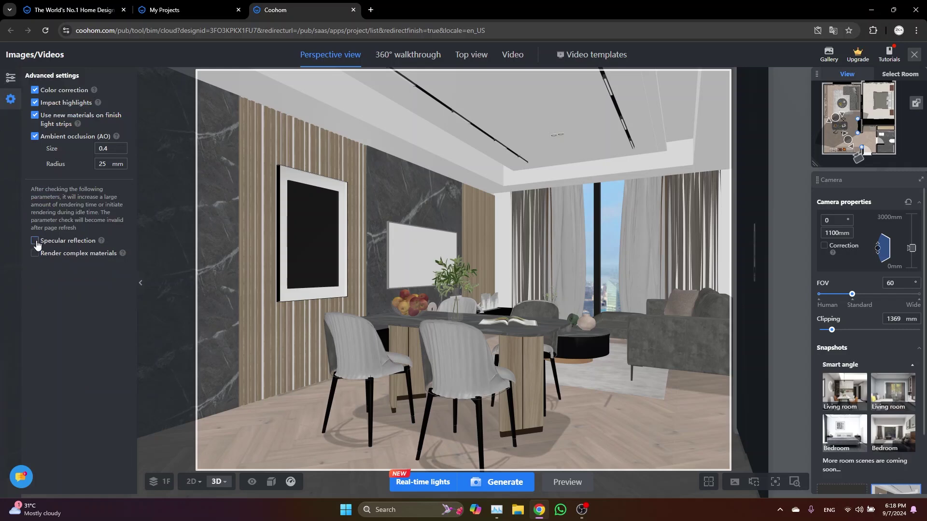
{"action": "left_click", "coordinate": [35, 240]}
{"action": "left_click", "coordinate": [34, 299]}
{"action": "left_click", "coordinate": [11, 78]}
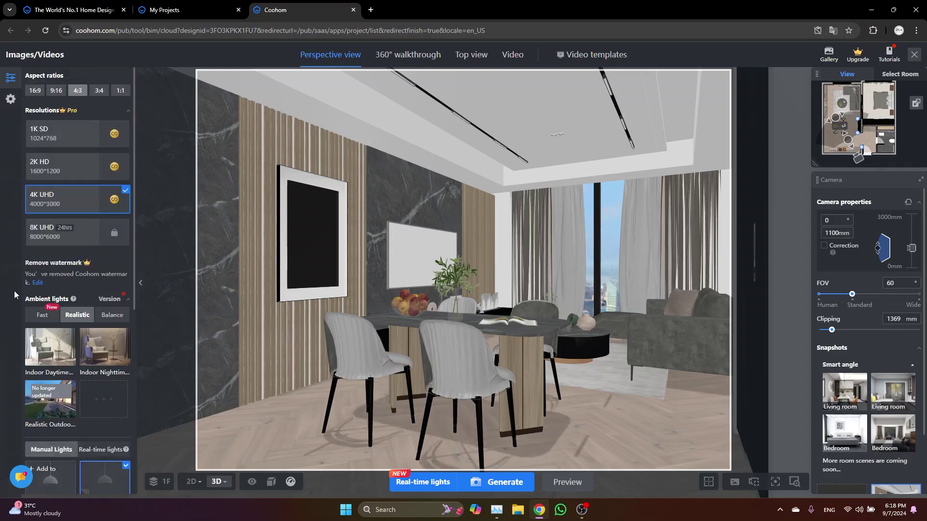
- Turn on Reduce noise and Dazzling in the effect settings of the manual Indoor Daytime lighting and review their explanations
{"action": "scroll", "coordinate": [58, 293], "scroll_direction": "down", "scroll_amount": 6}
{"action": "left_click", "coordinate": [72, 265]}
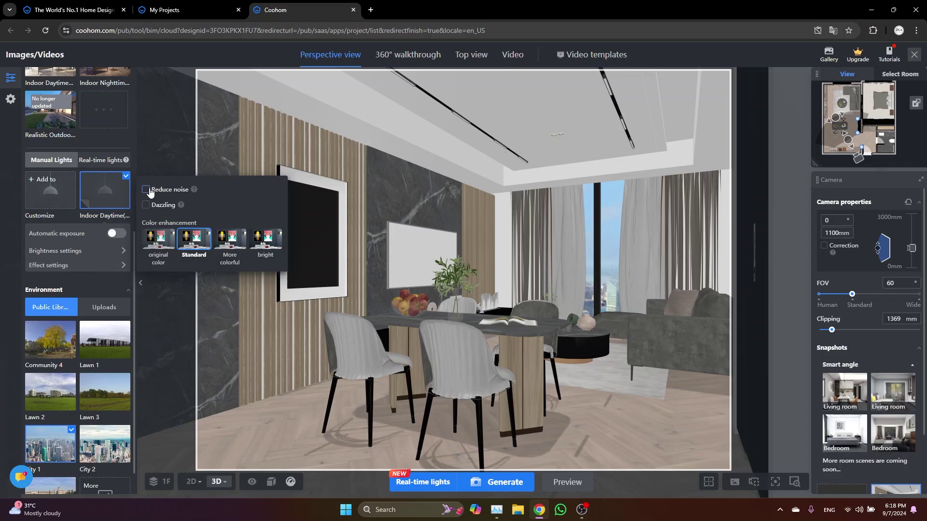
{"action": "left_click", "coordinate": [147, 190]}
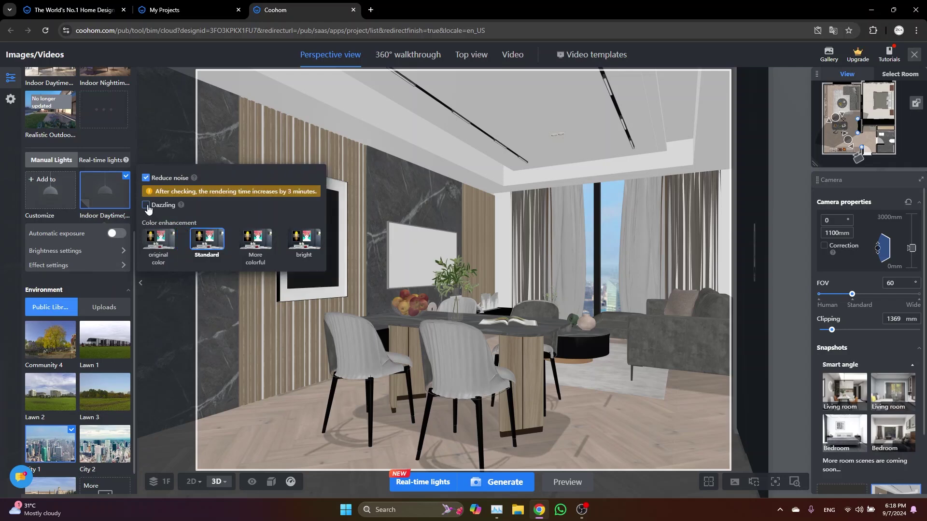
{"action": "left_click", "coordinate": [147, 206]}
{"action": "mouse_move", "coordinate": [198, 166]}
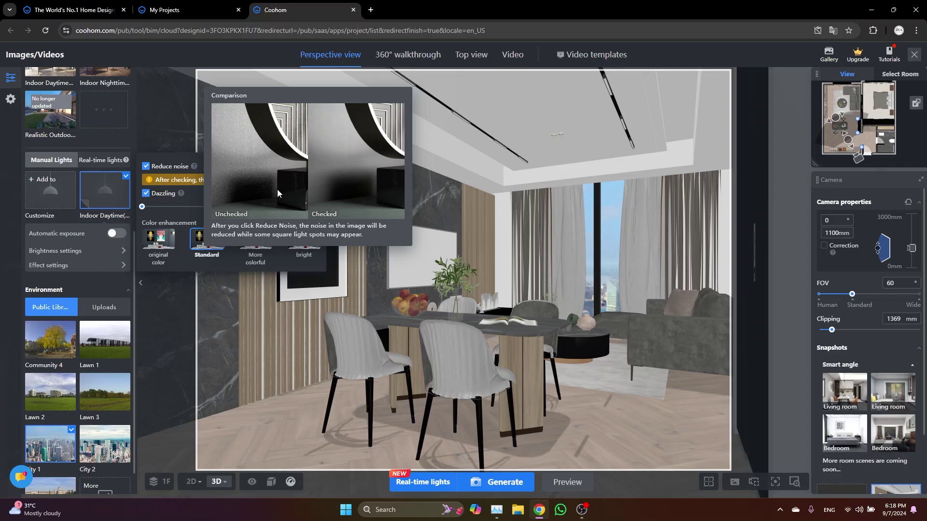
{"action": "mouse_move", "coordinate": [180, 194]}
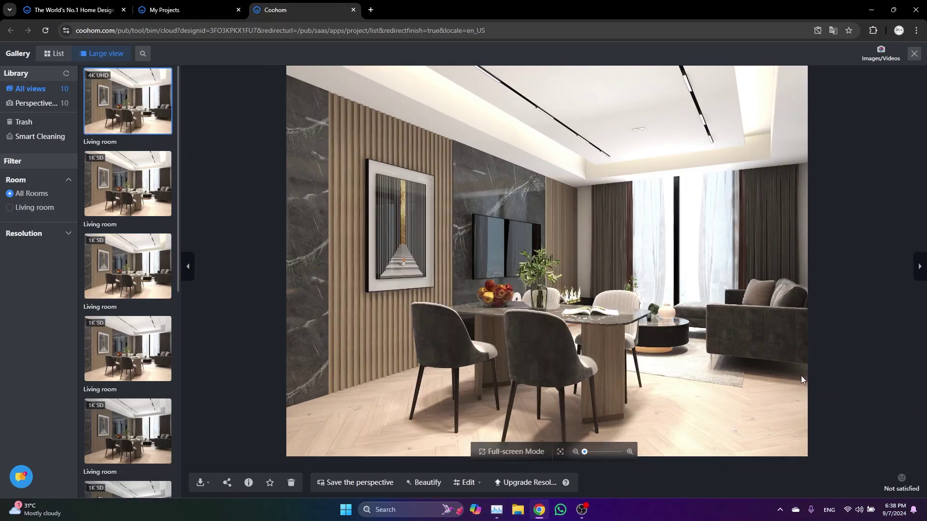
- Examine the 4K UHD dining area render up close and as a whole, including the wall art, television, table and sofa
{"action": "scroll", "coordinate": [801, 376], "scroll_direction": "up", "scroll_amount": 5}
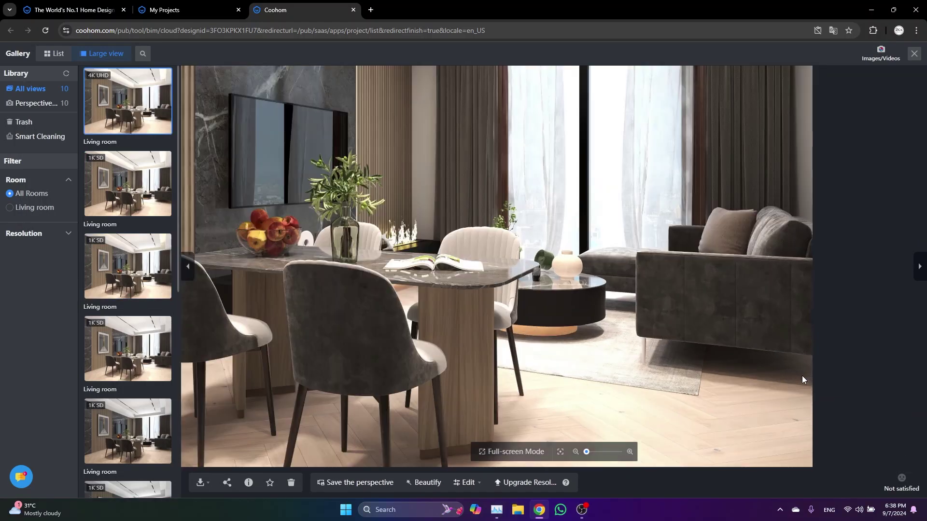
{"action": "scroll", "coordinate": [801, 376], "scroll_direction": "down", "scroll_amount": 4}
{"action": "scroll", "coordinate": [359, 253], "scroll_direction": "up", "scroll_amount": 5}
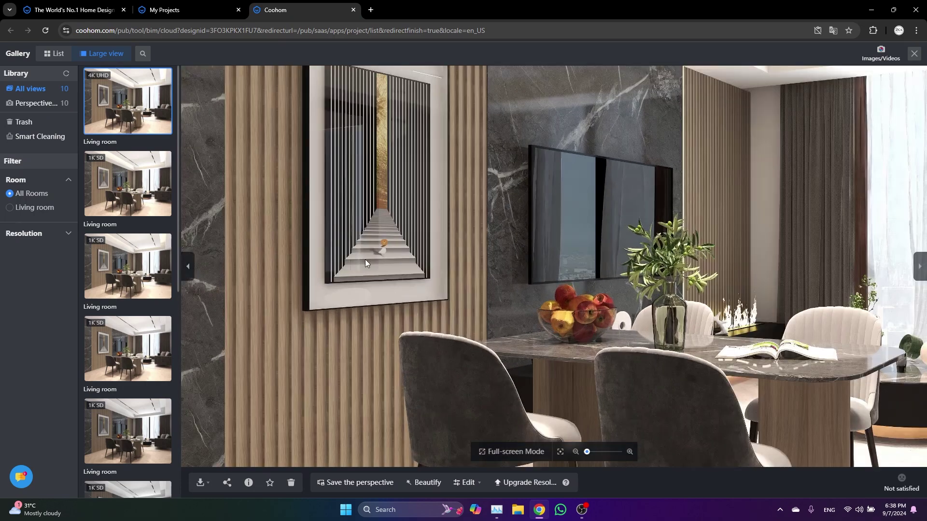
{"action": "scroll", "coordinate": [566, 233], "scroll_direction": "up", "scroll_amount": 2}
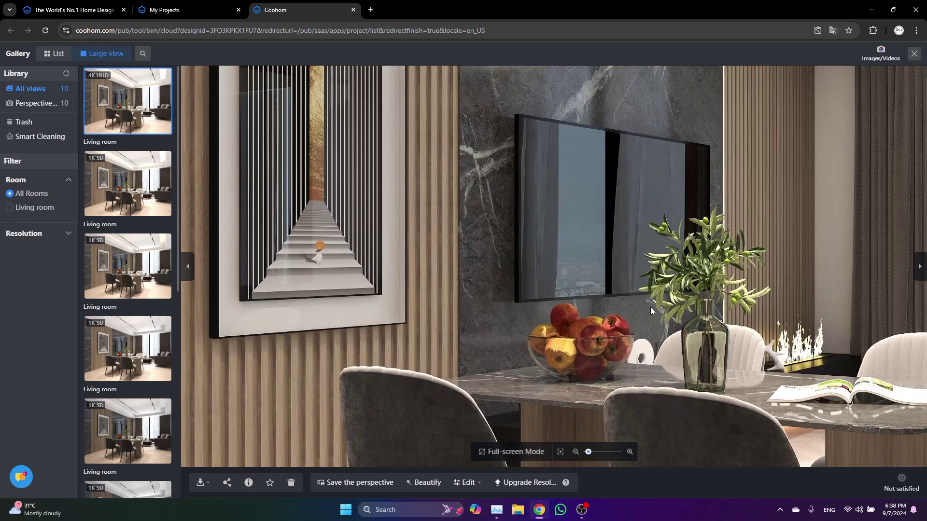
{"action": "scroll", "coordinate": [635, 294], "scroll_direction": "down", "scroll_amount": 6}
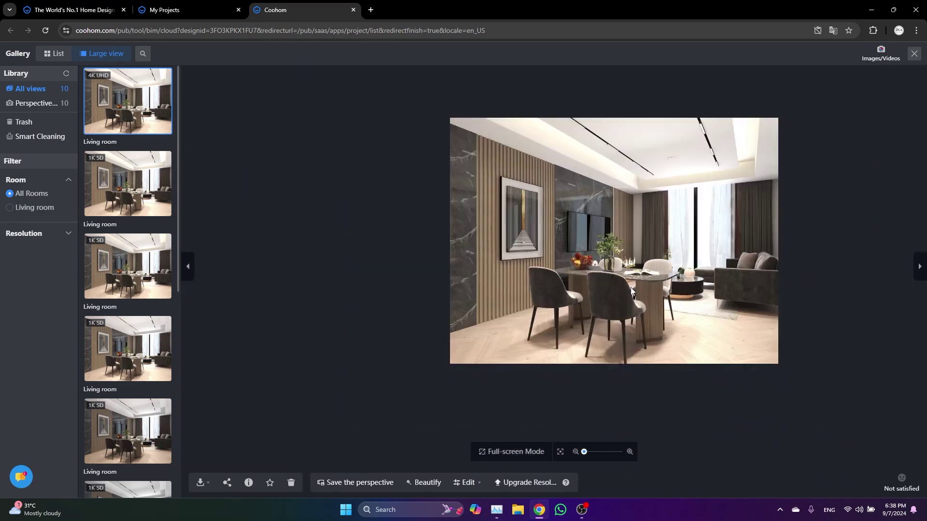
{"action": "scroll", "coordinate": [696, 213], "scroll_direction": "up", "scroll_amount": 1}
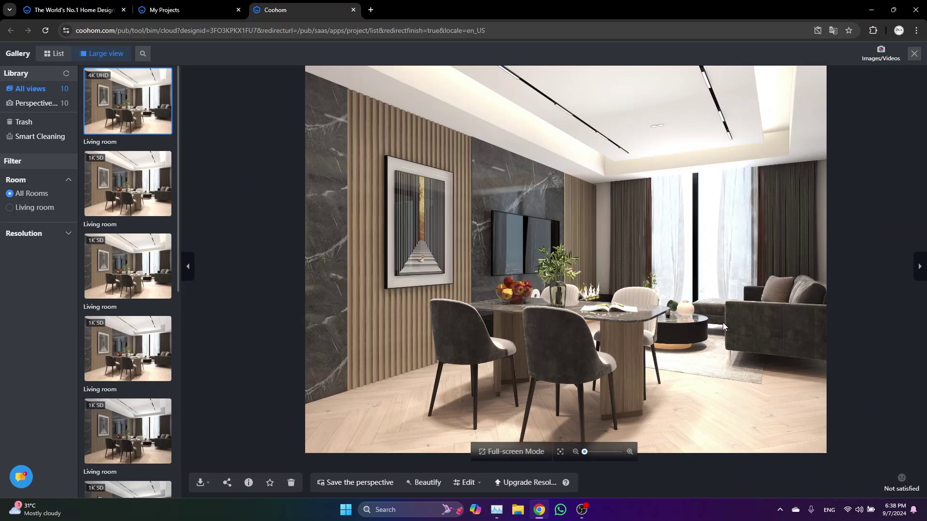
{"action": "scroll", "coordinate": [566, 299], "scroll_direction": "down", "scroll_amount": 1}
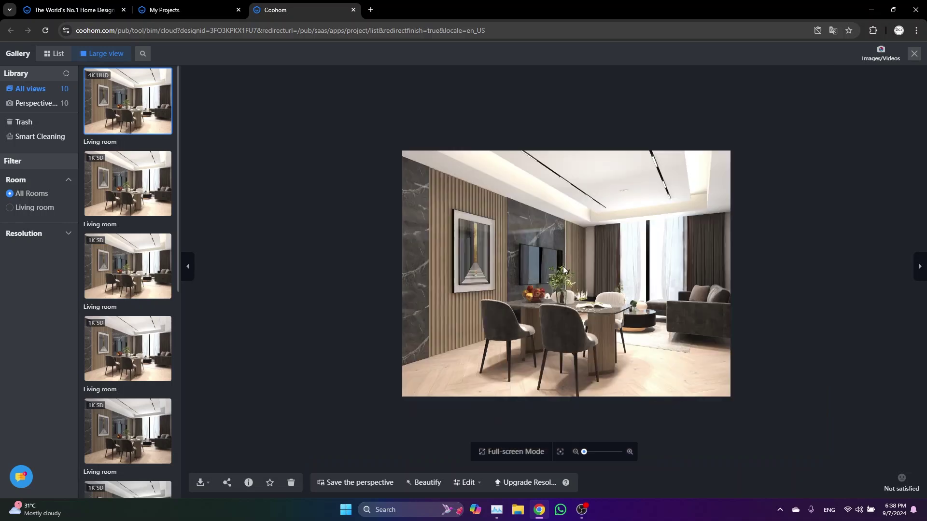
{"action": "scroll", "coordinate": [563, 266], "scroll_direction": "up", "scroll_amount": 1}
{"action": "scroll", "coordinate": [561, 257], "scroll_direction": "down", "scroll_amount": 1}
- Download the original image of the 4K UHD living room render
{"action": "left_click", "coordinate": [201, 483]}
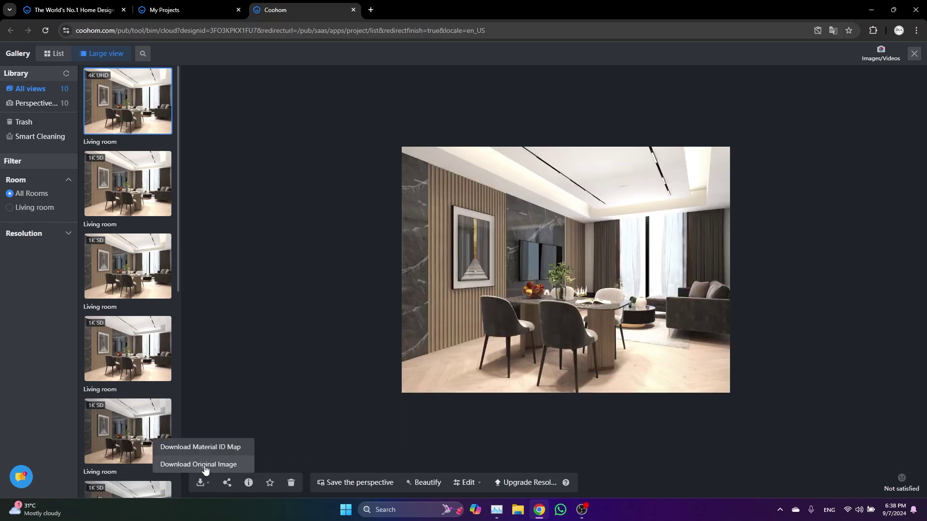
{"action": "left_click", "coordinate": [204, 465]}
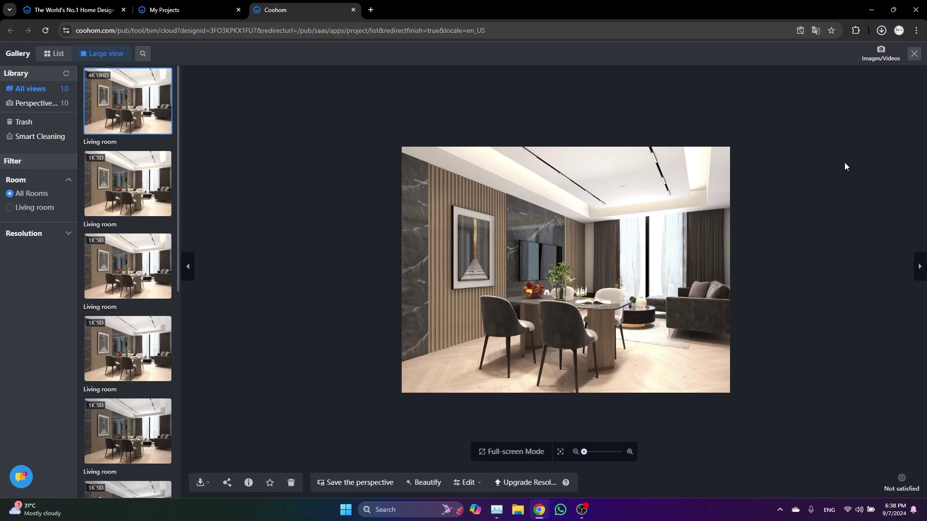